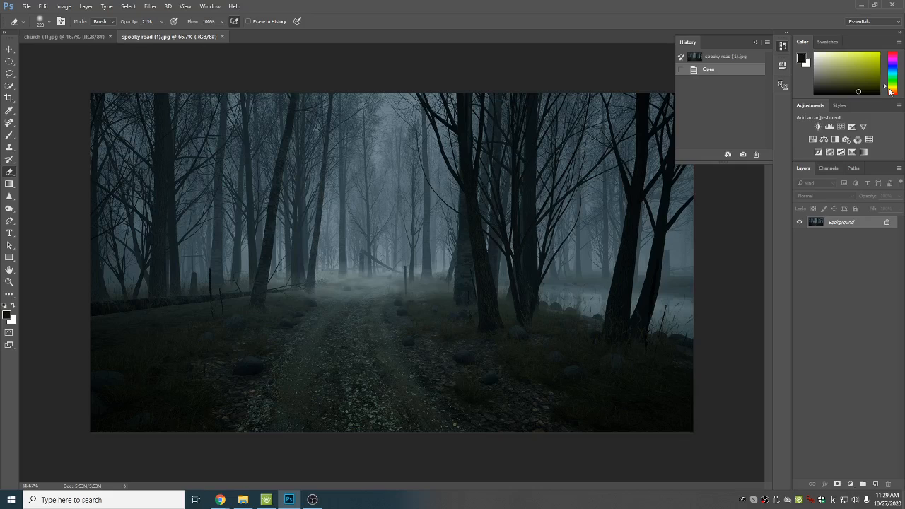
Step: Copy the entire spooky road image and paste it as a new layer into the church image
key(ctrl+a)
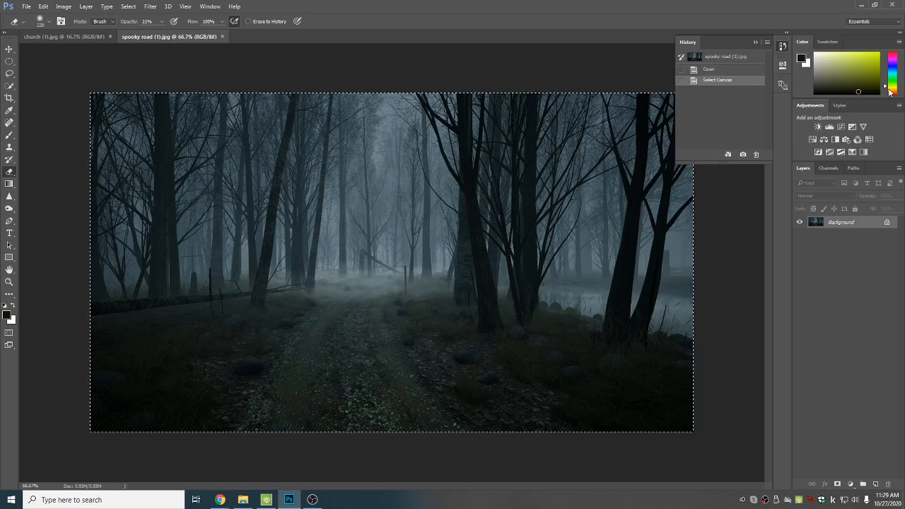
key(ctrl+a)
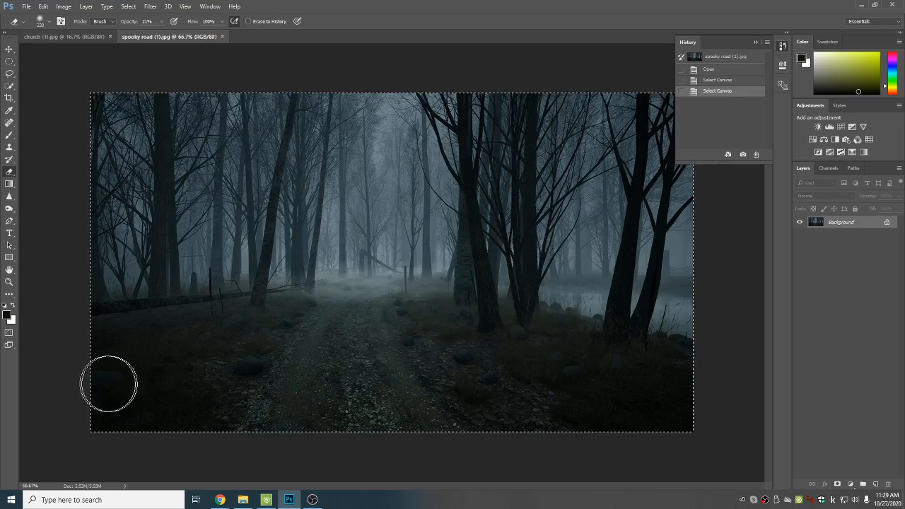
click(43, 7)
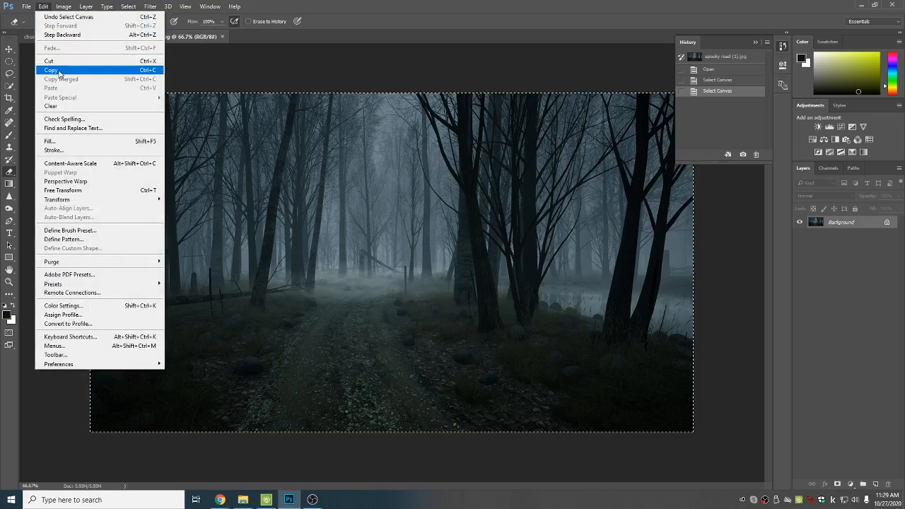
click(60, 71)
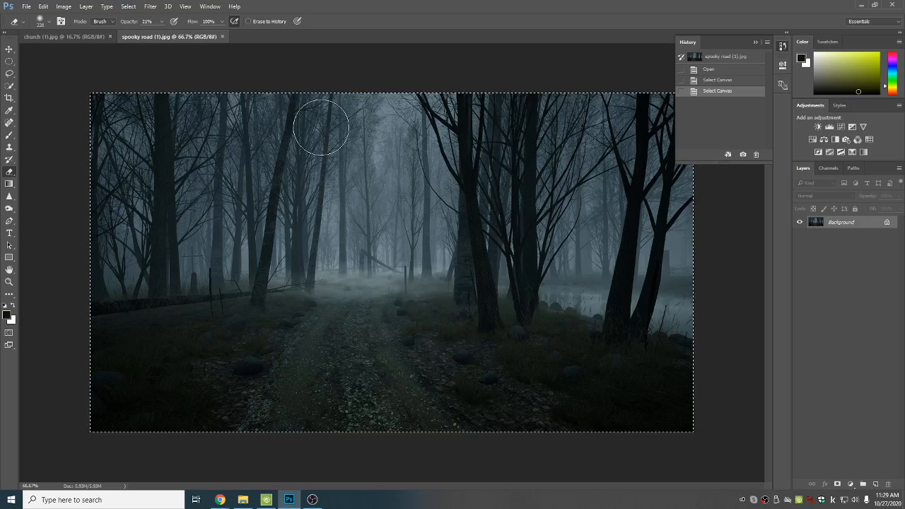
click(74, 41)
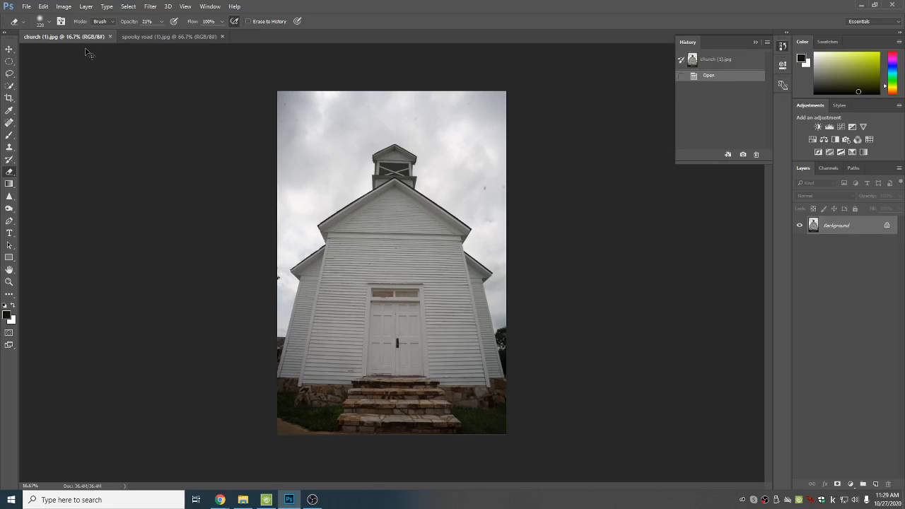
key(ctrl+v)
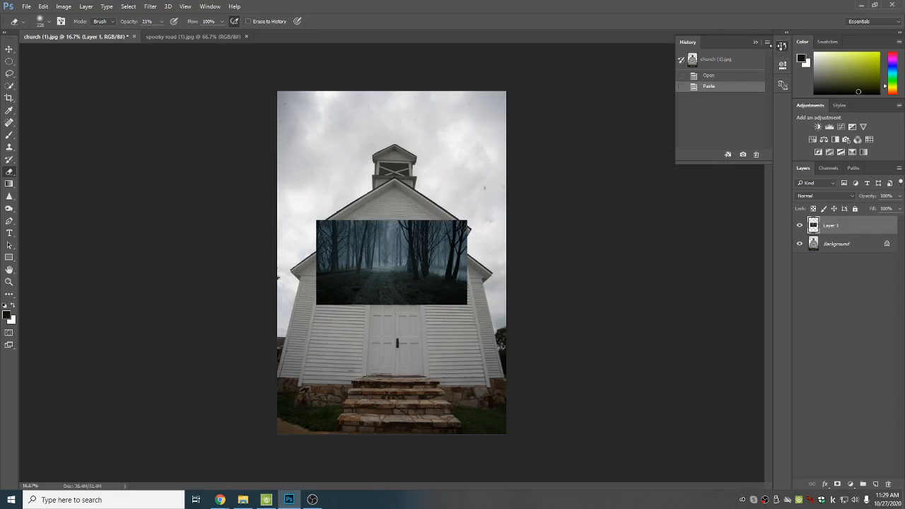
Step: Examine the pasted forest picture up close and compare its size with the whole church image
key(ctrl+plus)
key(ctrl+plus)
key(ctrl+plus)
key(ctrl+plus)
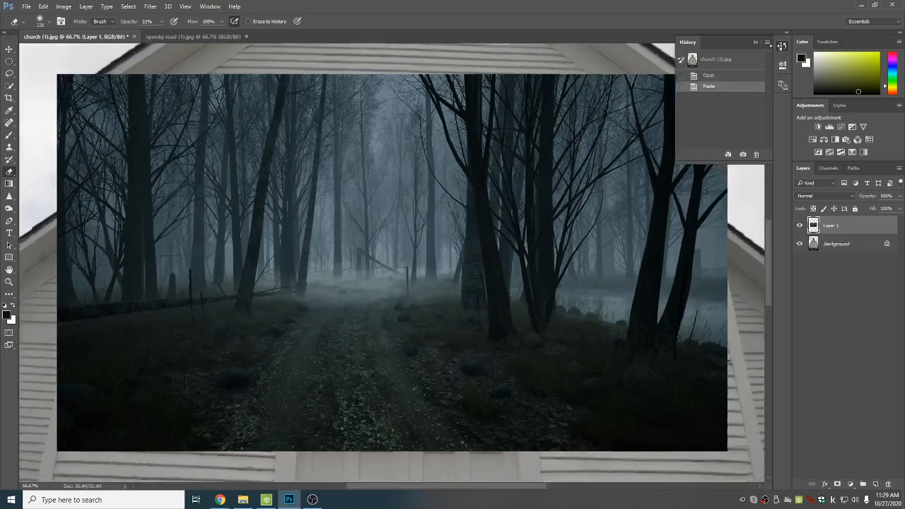
key(ctrl+plus)
key(ctrl+plus)
key(ctrl+plus)
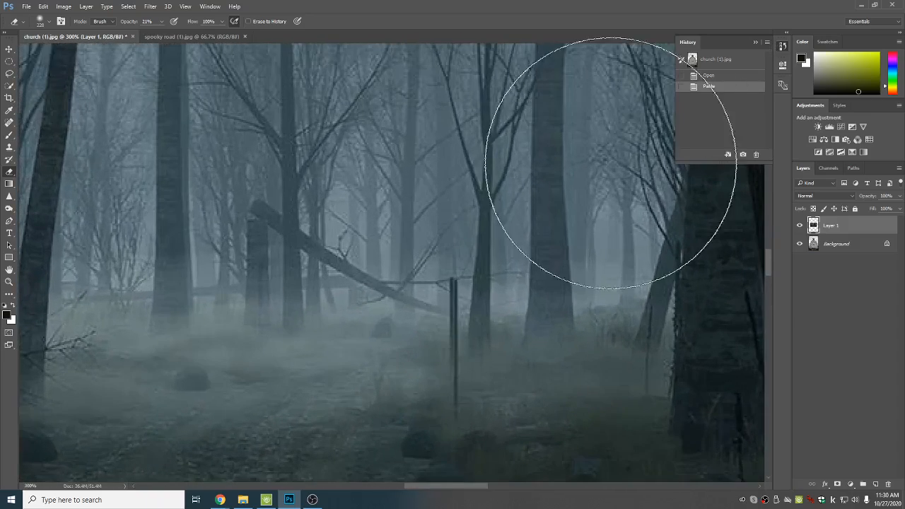
drag(541, 311, 363, 54)
mouse_move(463, 230)
mouse_down()
mouse_move(221, 156)
mouse_move(208, 180)
mouse_move(498, 175)
mouse_move(462, 196)
mouse_move(469, 245)
mouse_move(398, 125)
mouse_move(488, 225)
mouse_move(448, 340)
mouse_move(393, 396)
mouse_move(416, 358)
mouse_move(479, 360)
mouse_move(358, 329)
mouse_move(267, 233)
mouse_move(438, 312)
mouse_up()
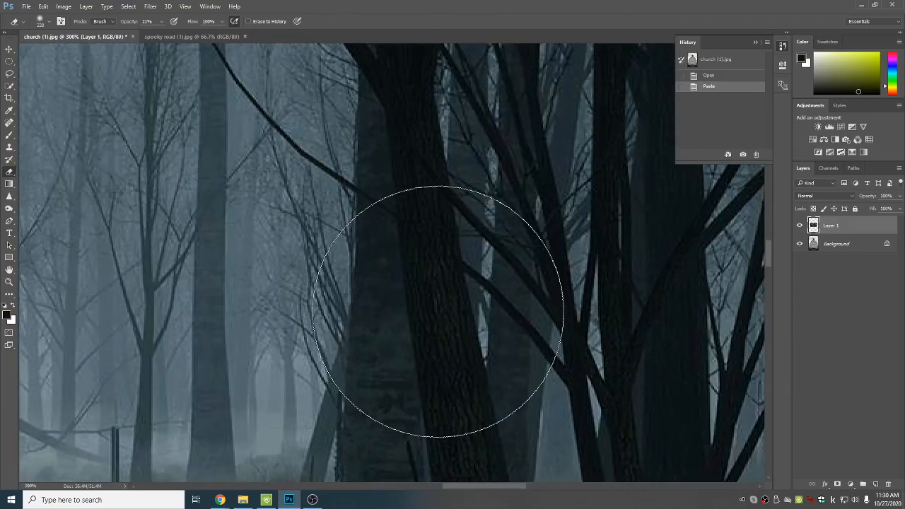
scroll(438, 316, down, 5)
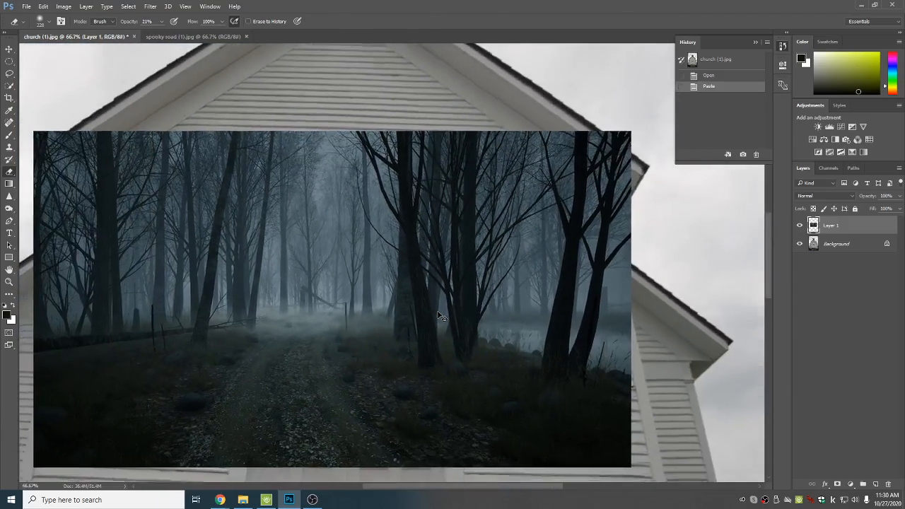
scroll(438, 316, up, 2)
scroll(439, 315, down, 3)
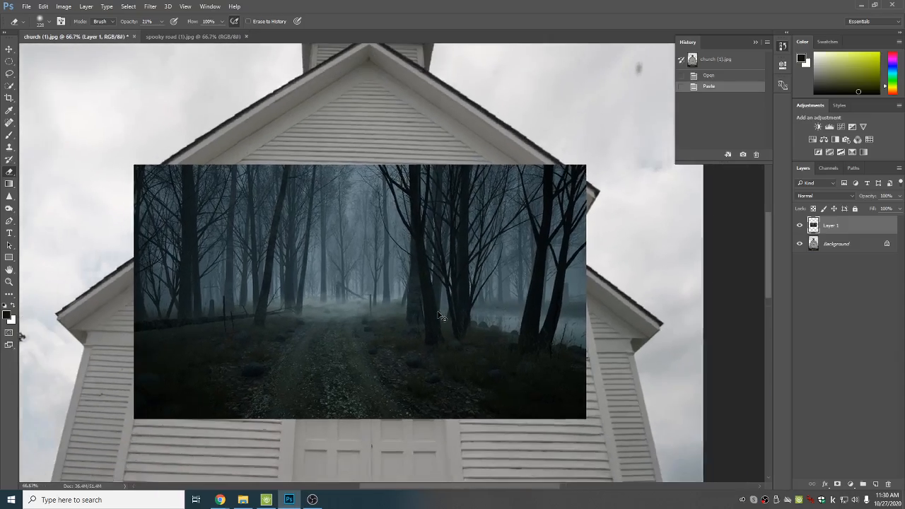
scroll(438, 316, up, 4)
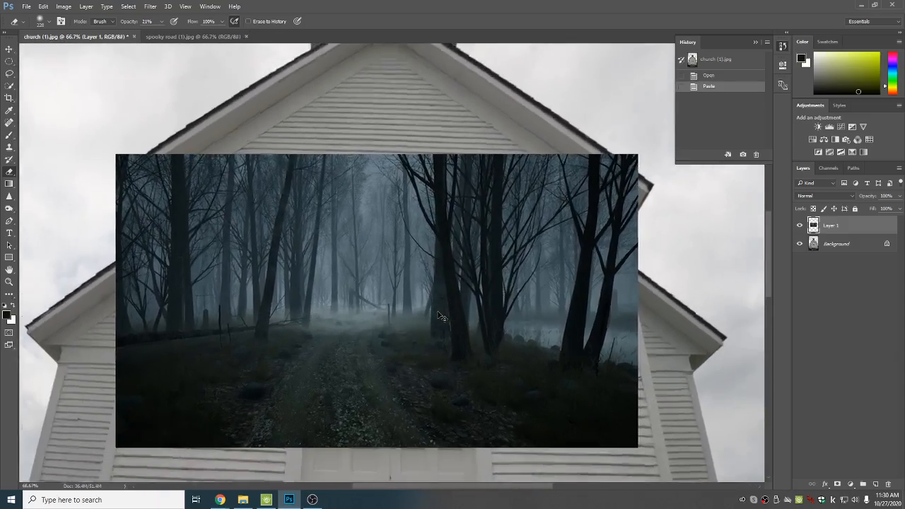
scroll(438, 316, up, 2)
scroll(439, 316, down, 4)
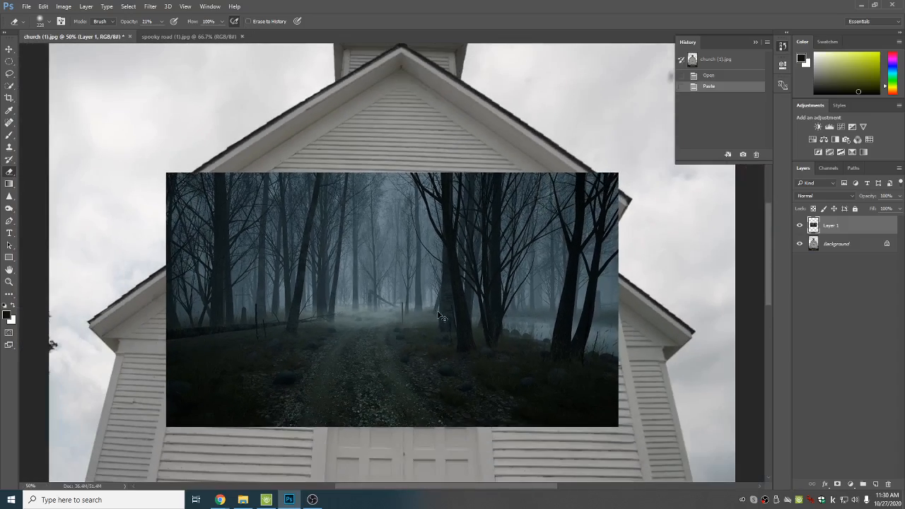
scroll(438, 315, down, 3)
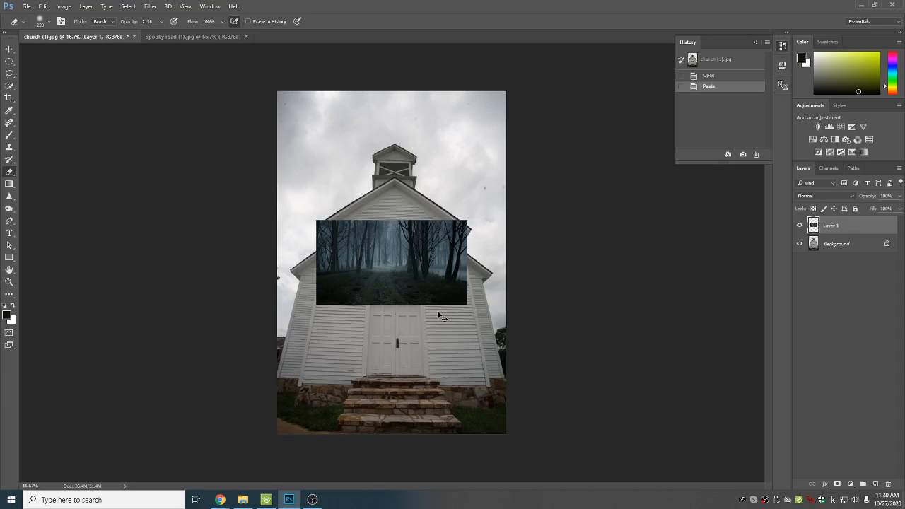
Step: Free-transform the pasted forest layer, scaling it to about 186% and moving it to the upper edge of the church image
key(ctrl+t)
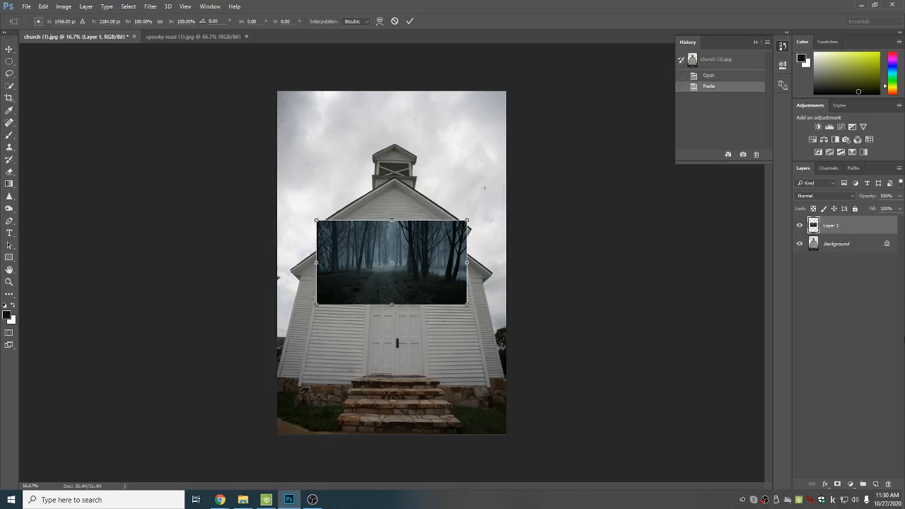
click(43, 6)
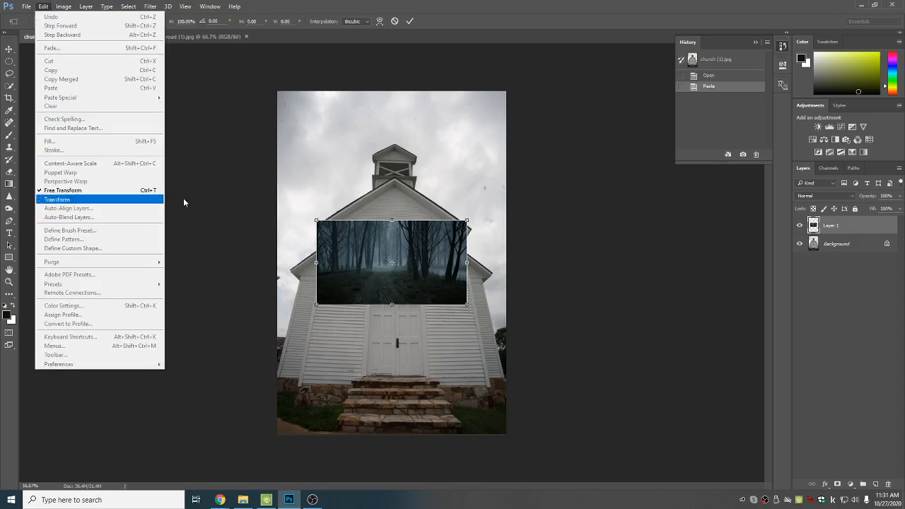
click(245, 204)
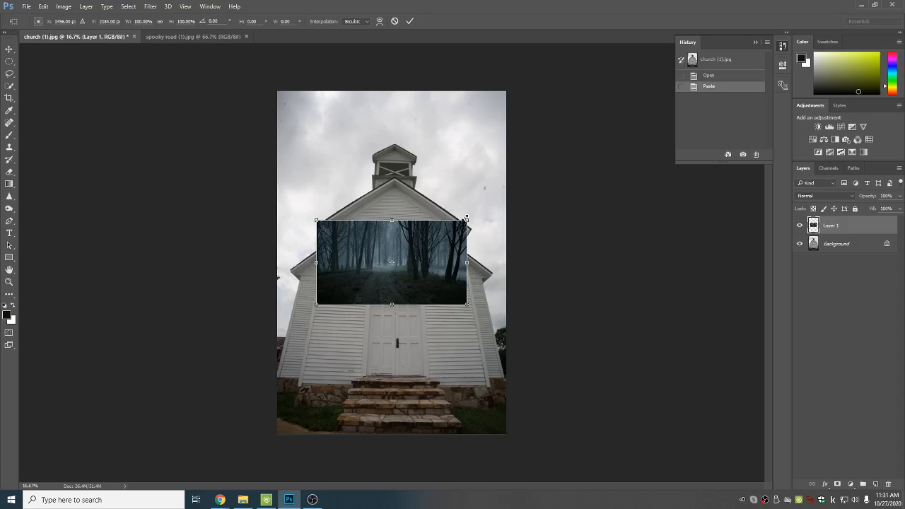
drag(466, 221, 593, 139)
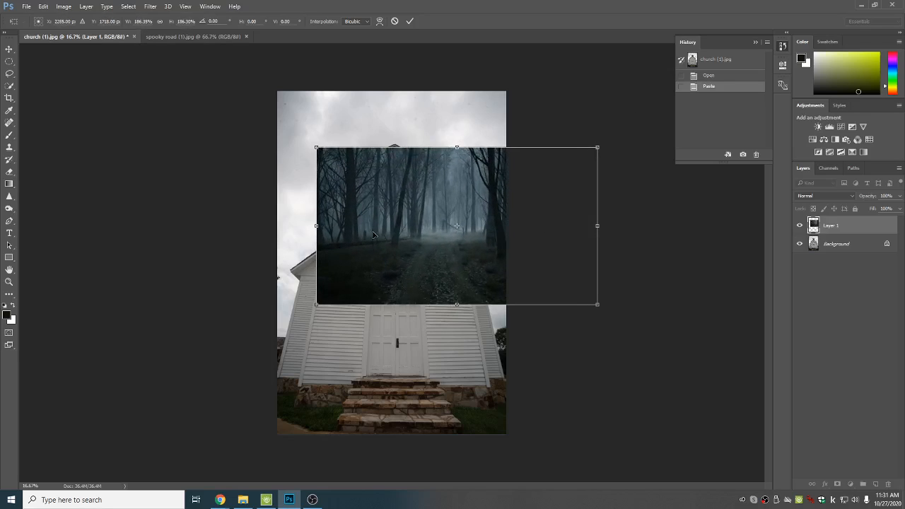
drag(374, 231, 317, 174)
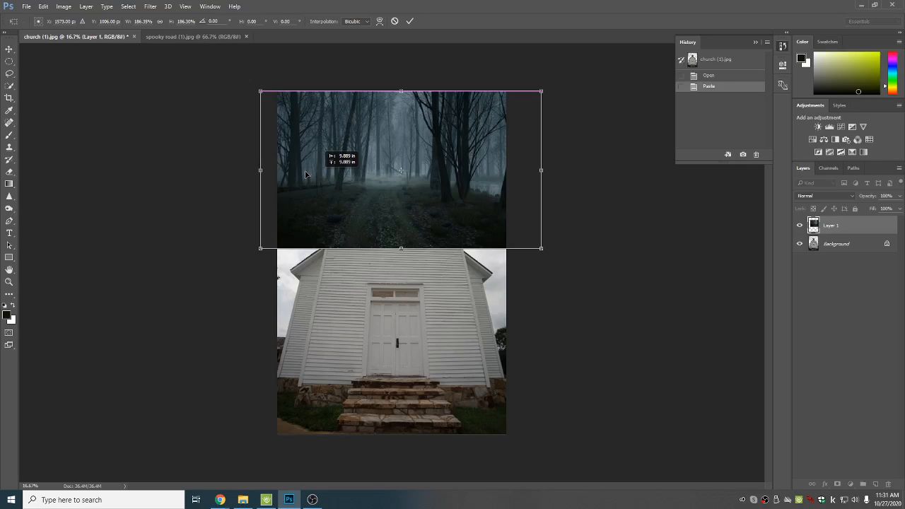
mouse_move(306, 174)
mouse_down()
mouse_move(270, 174)
mouse_move(296, 178)
mouse_up()
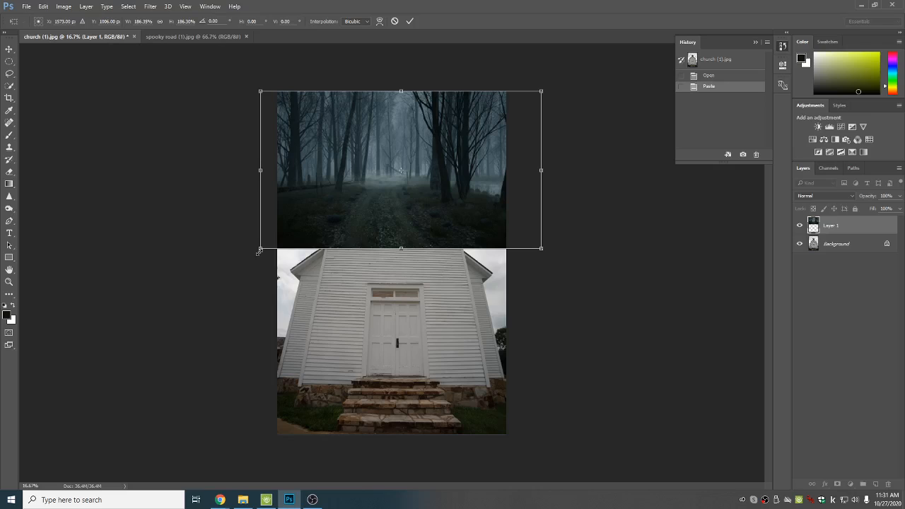
Step: Enlarge the forest layer to about 411% to cover the canvas, shift it so the path is centred, and apply the transformation
drag(259, 251, 4, 499)
drag(542, 420, 580, 445)
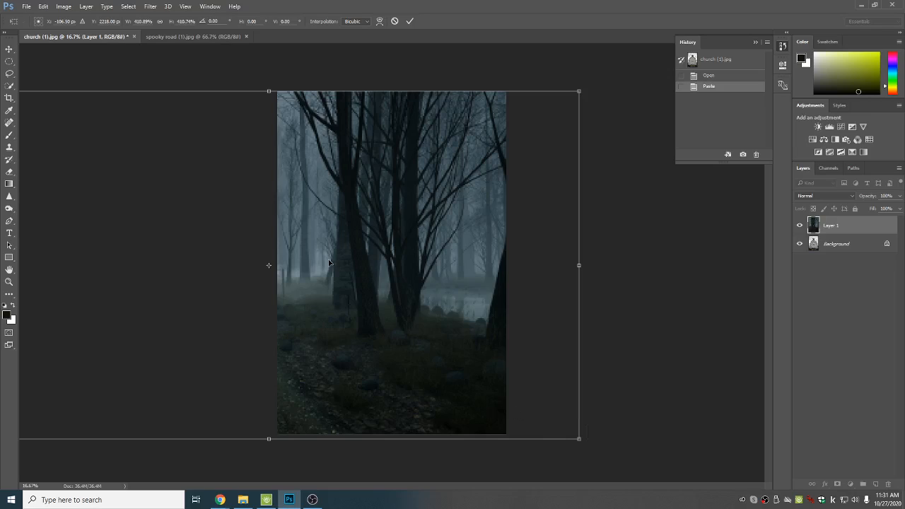
drag(331, 262, 488, 264)
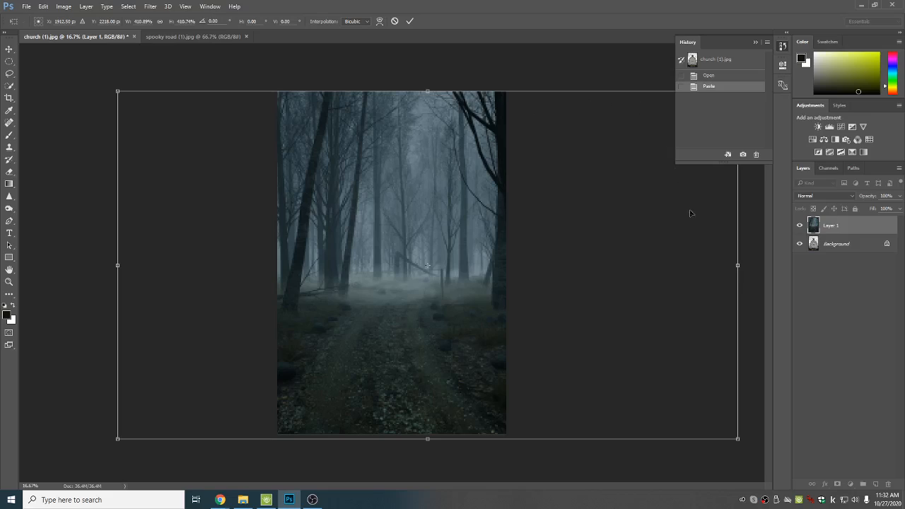
click(9, 67)
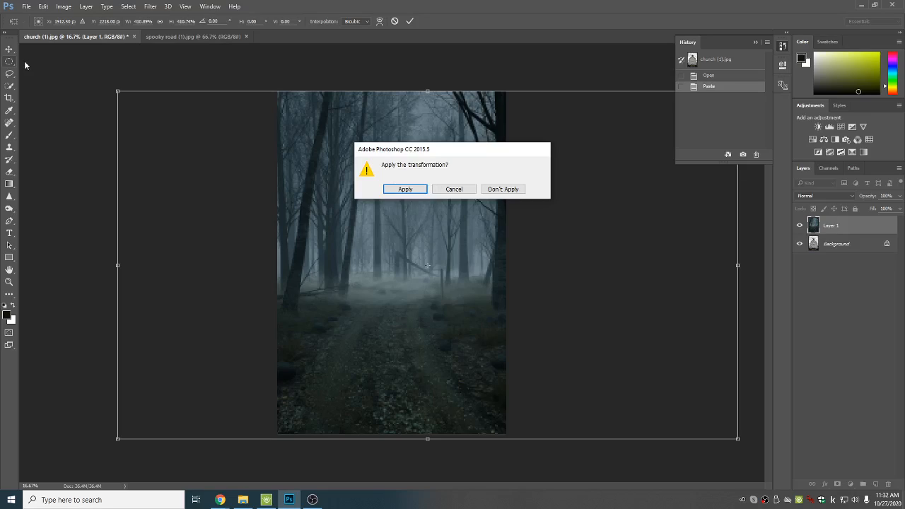
click(462, 191)
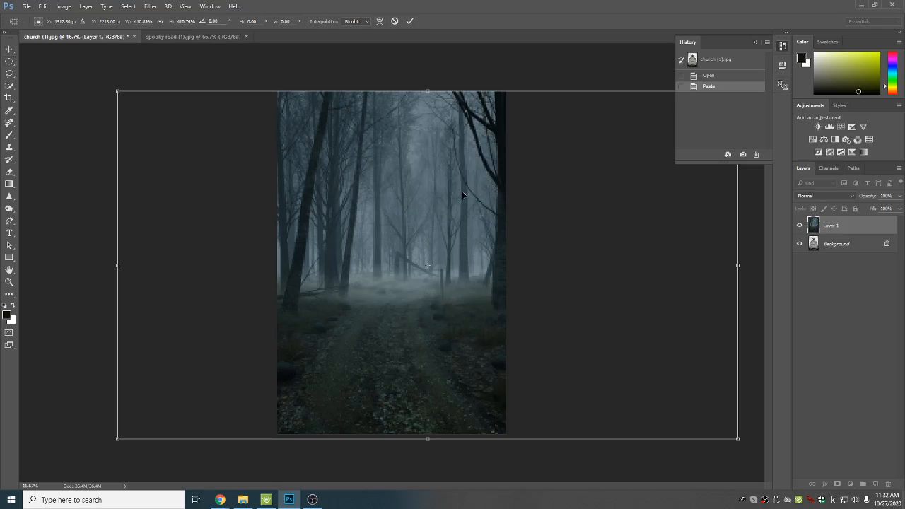
click(410, 22)
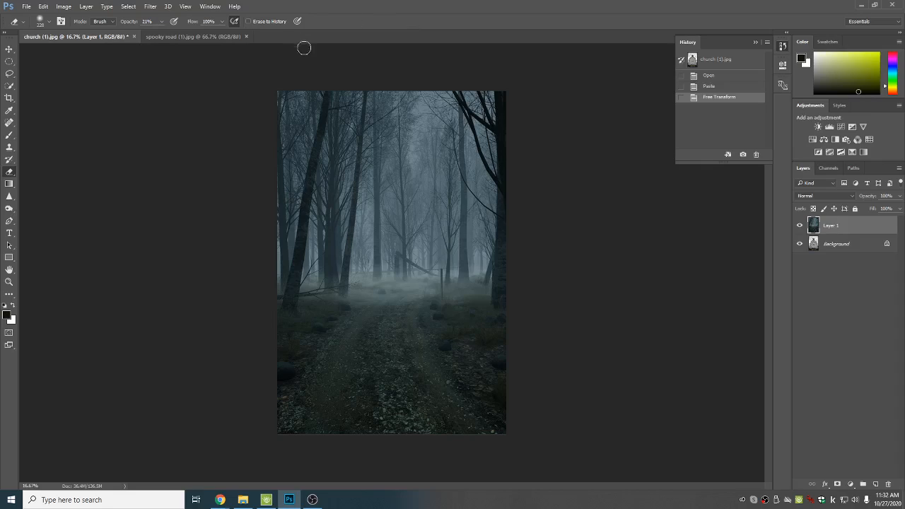
Step: Open the Windows Magnifier and enlarge the screen to 200%
click(127, 500)
text(ma)
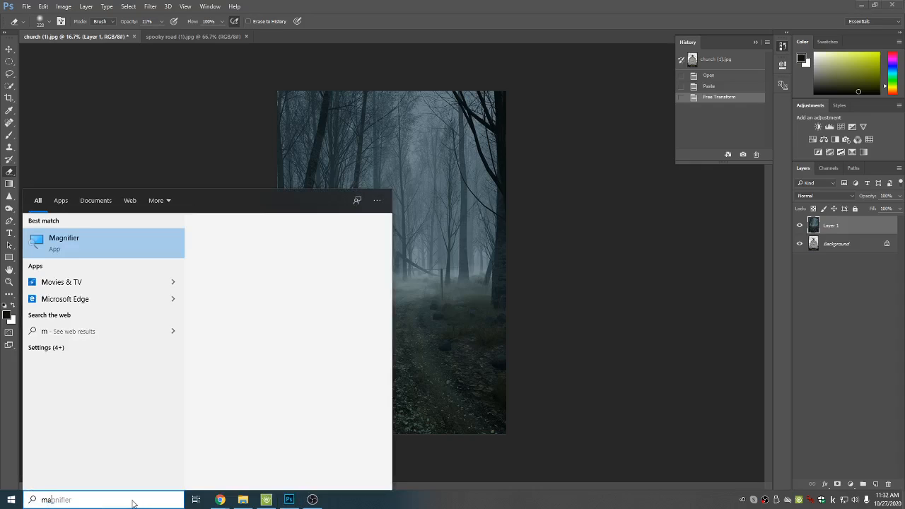
text(gnif)
key(Return)
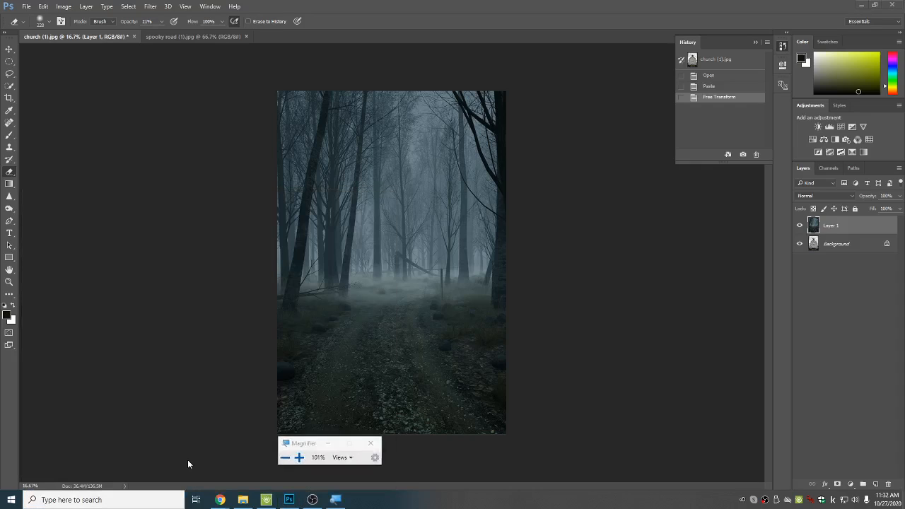
click(300, 459)
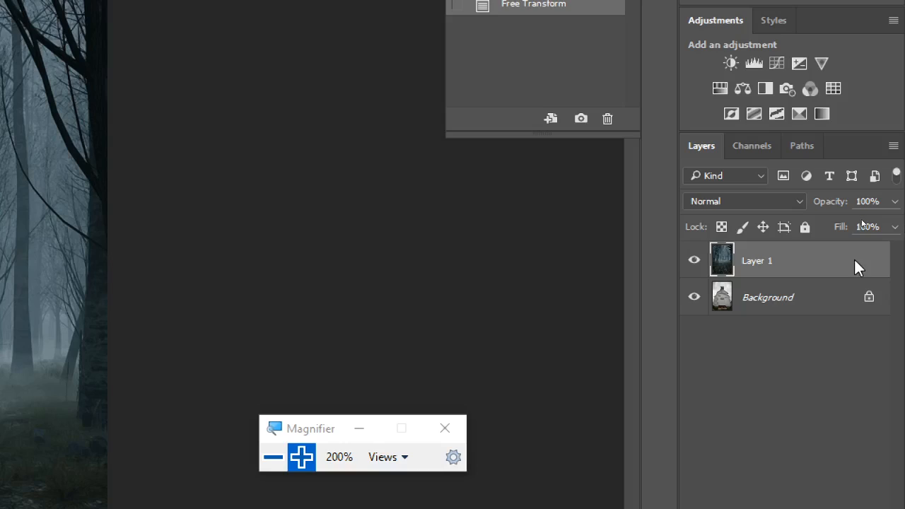
Step: Rename the pasted Layer 1 to "forest"
click(817, 304)
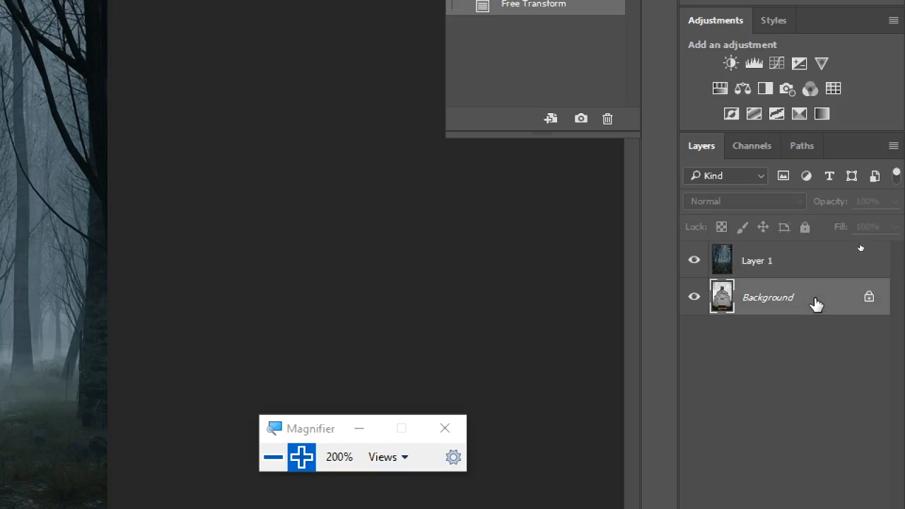
click(810, 260)
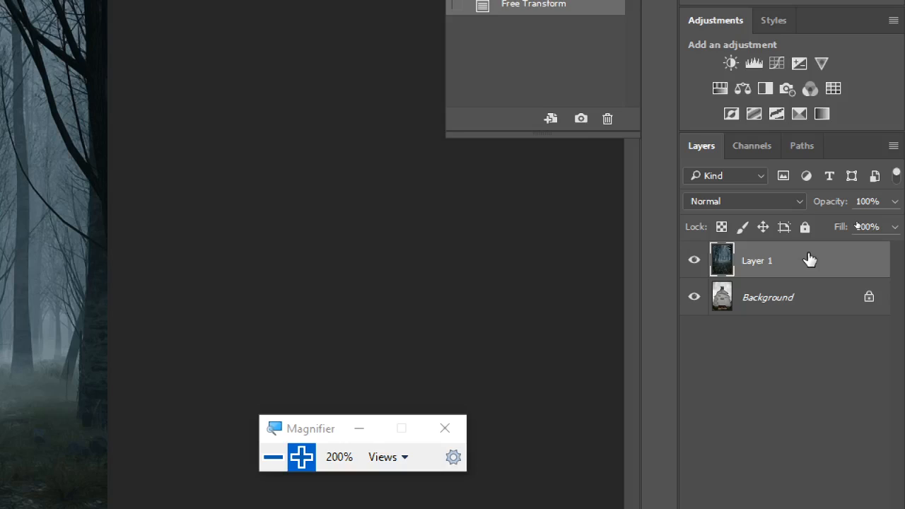
double_click(757, 261)
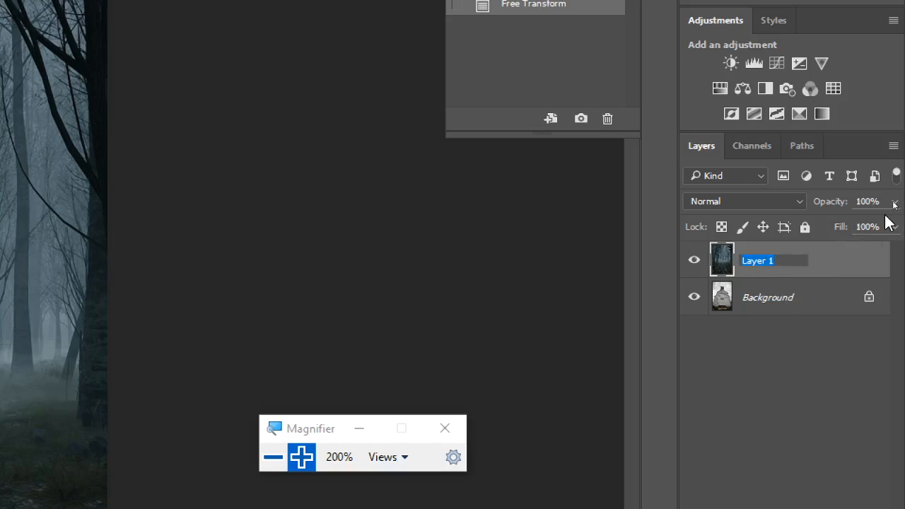
text(forest)
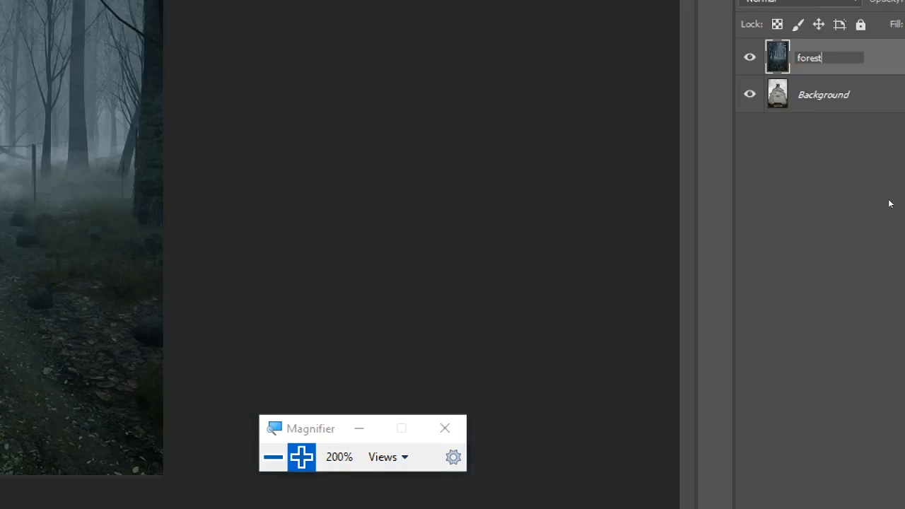
key(Return)
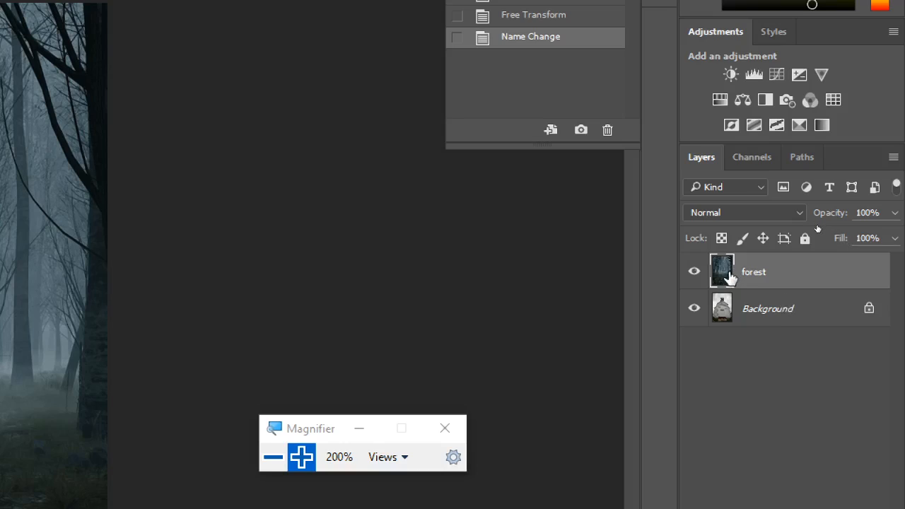
Step: Switch between the Background and forest layers, leaving the forest layer active
click(763, 324)
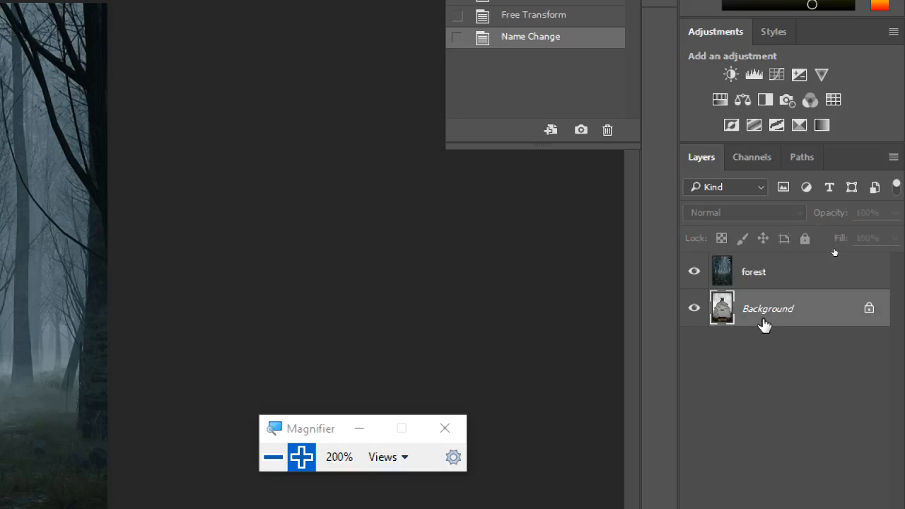
click(782, 263)
click(781, 320)
click(779, 286)
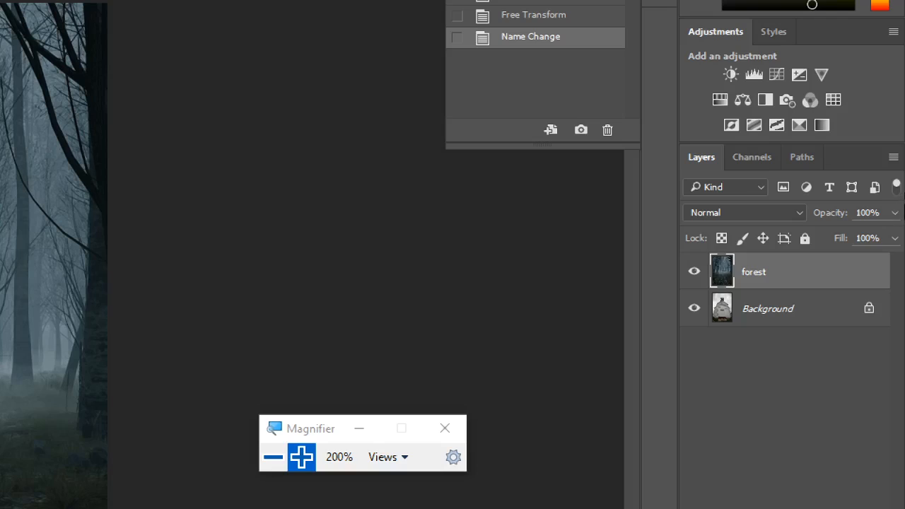
Step: Preview the forest layer at 50% and 73% opacity, and restore it to 100%
click(895, 213)
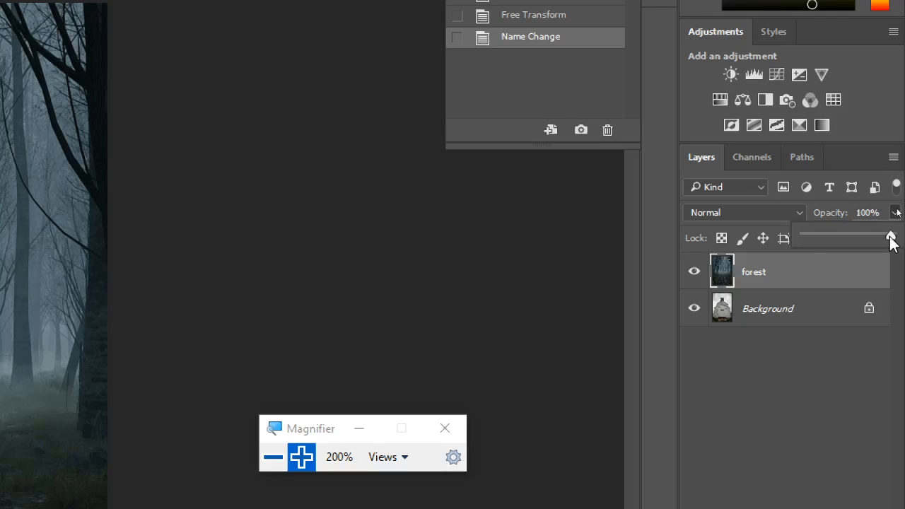
drag(891, 238, 847, 239)
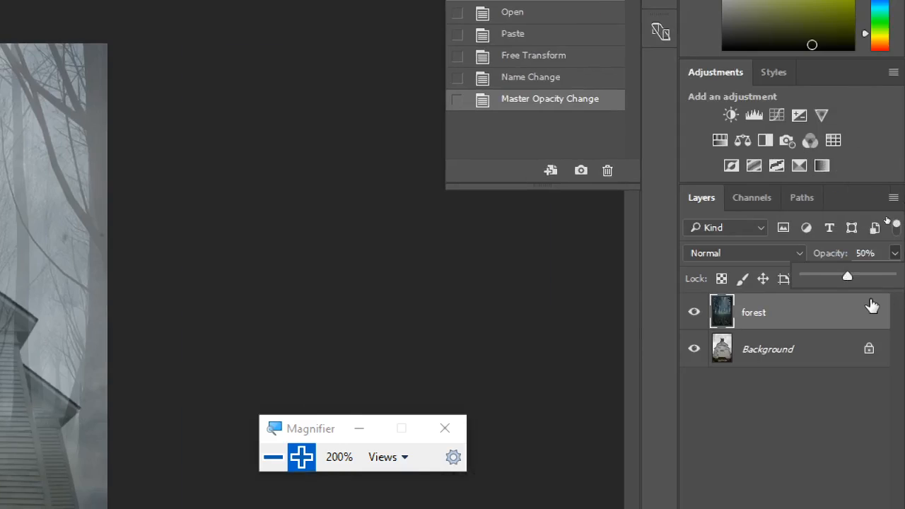
drag(847, 276, 868, 275)
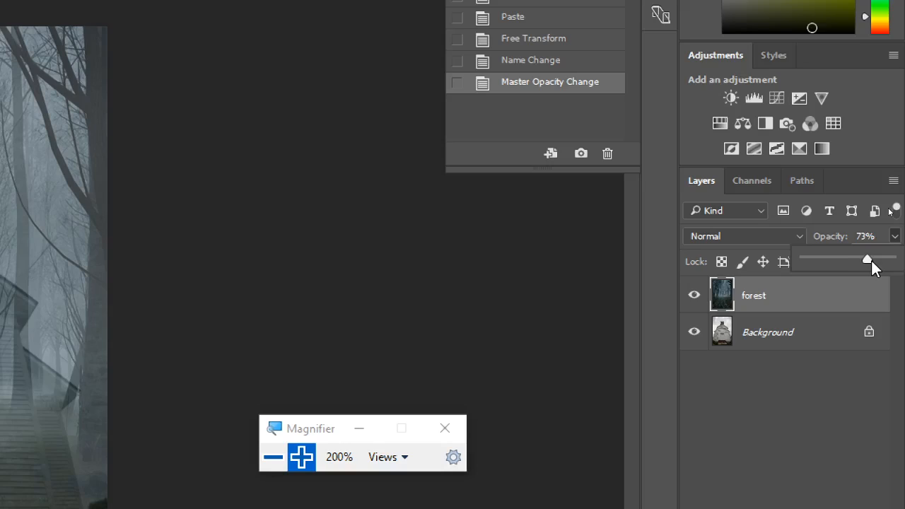
drag(872, 261, 895, 260)
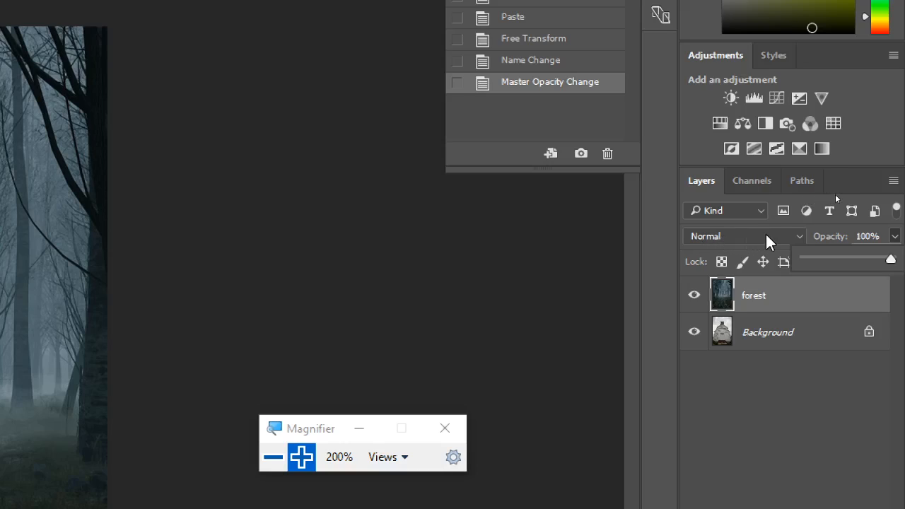
Step: Try the Overlay and Hard Light blend modes on the forest layer
click(740, 237)
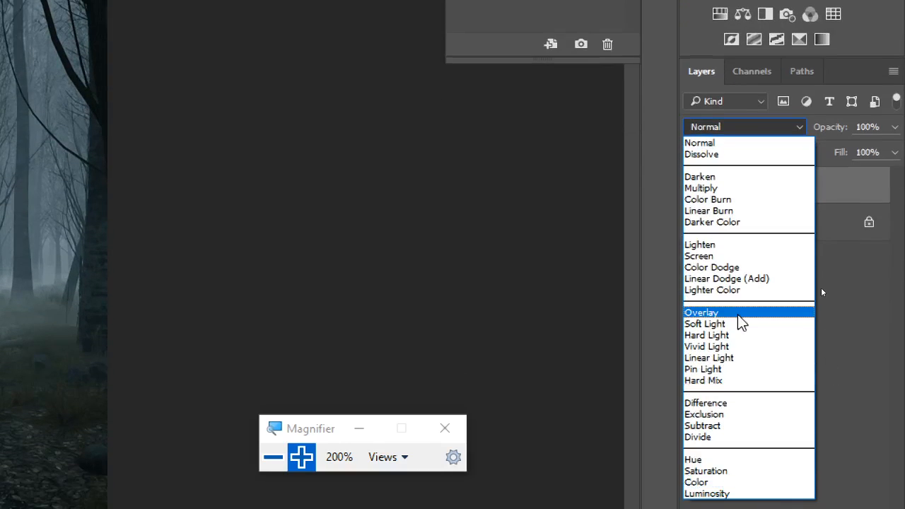
click(740, 314)
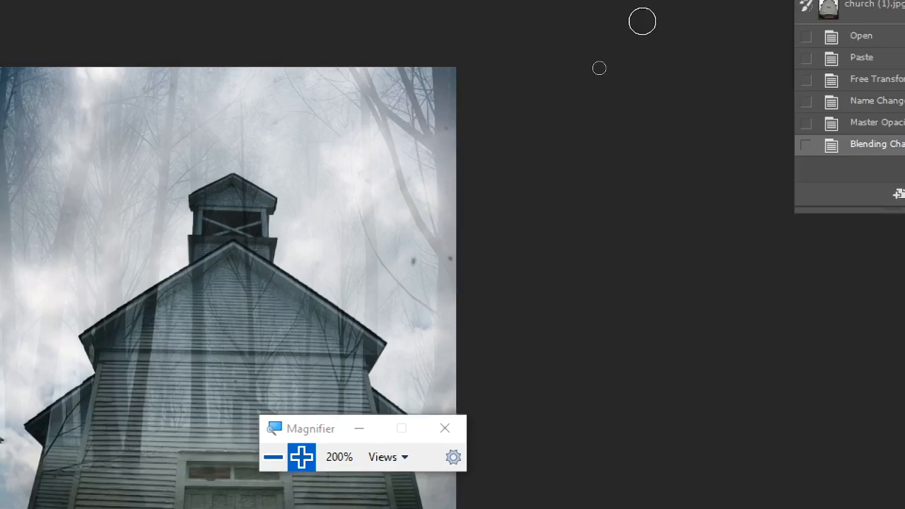
click(791, 130)
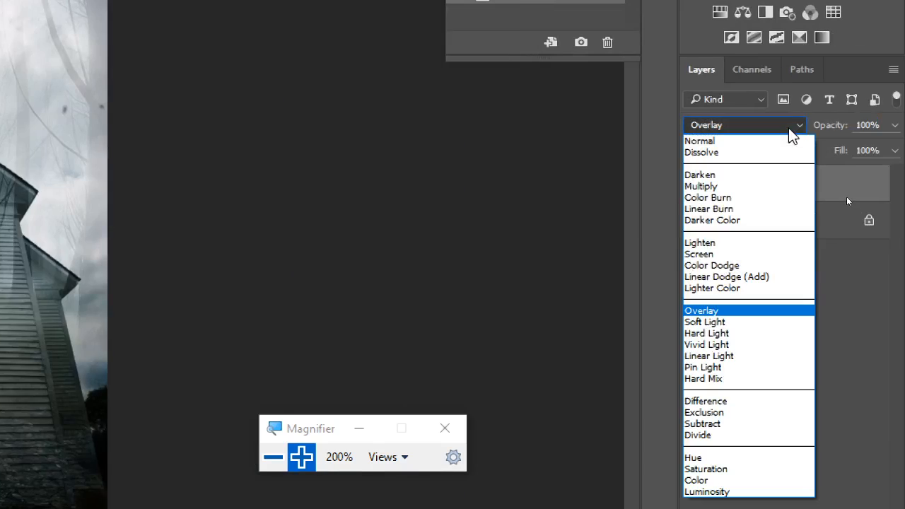
click(704, 332)
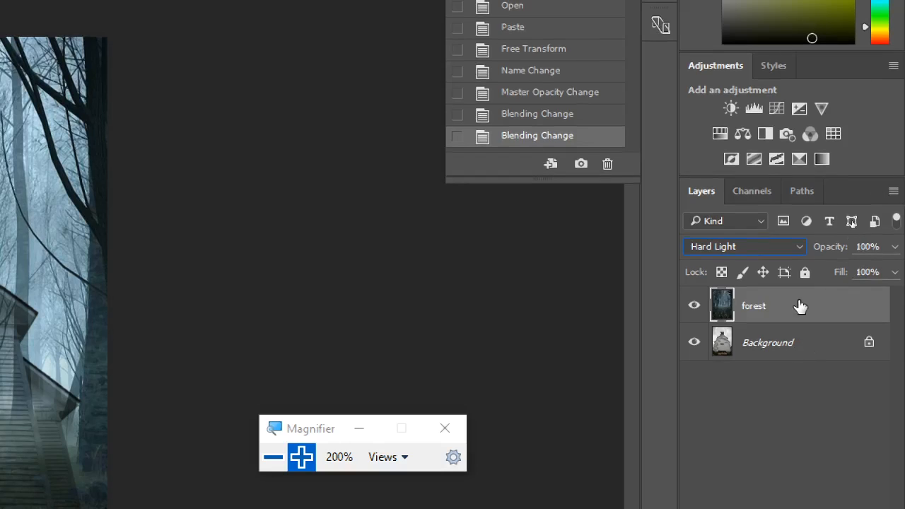
Step: Try the Vivid Light and Hard Mix blend modes on the forest layer
click(801, 247)
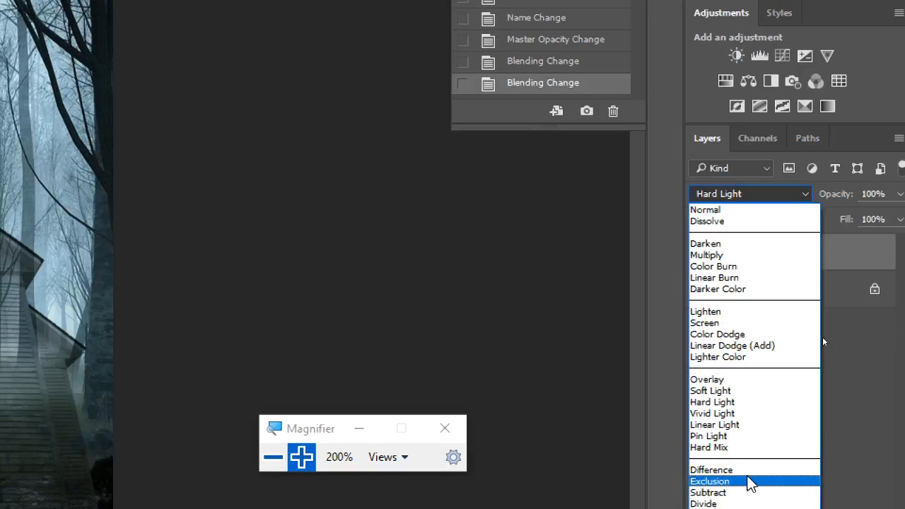
click(737, 466)
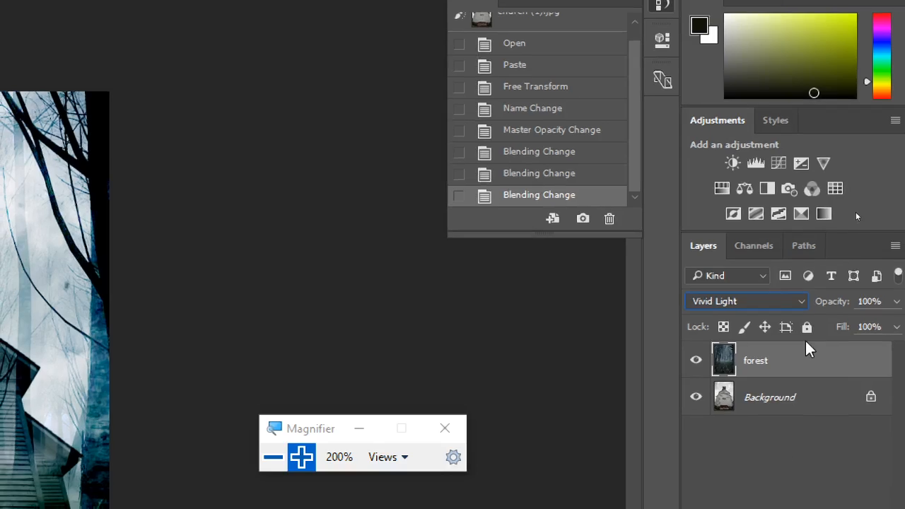
click(803, 304)
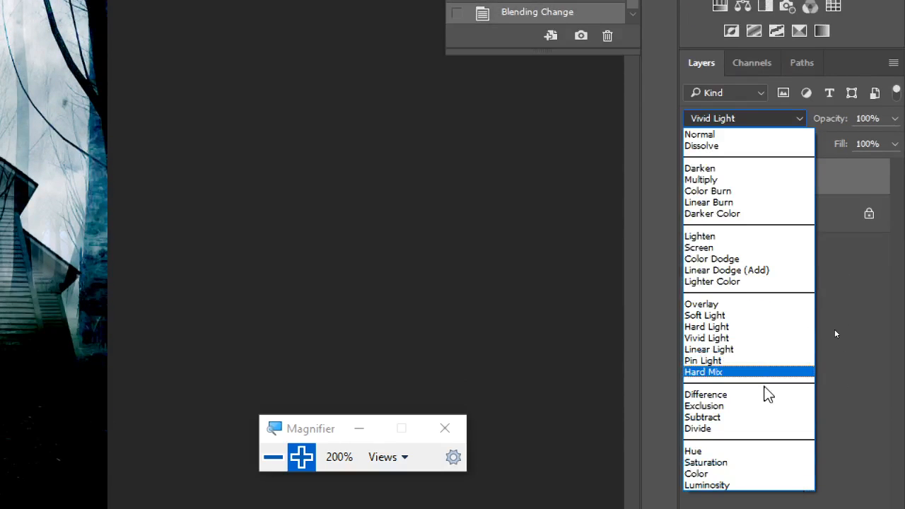
click(741, 372)
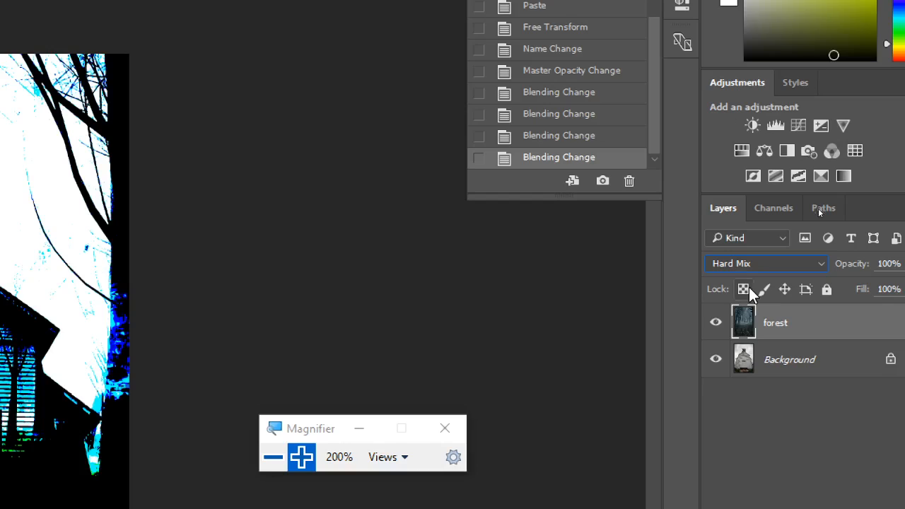
Step: Try the Exclusion blend mode on the forest layer and inspect the blend from the church roof to the steps
click(822, 263)
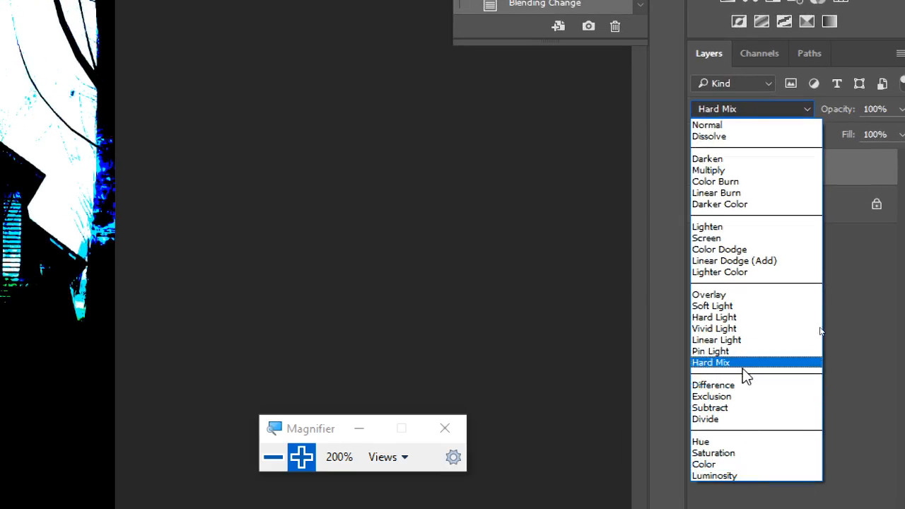
click(742, 396)
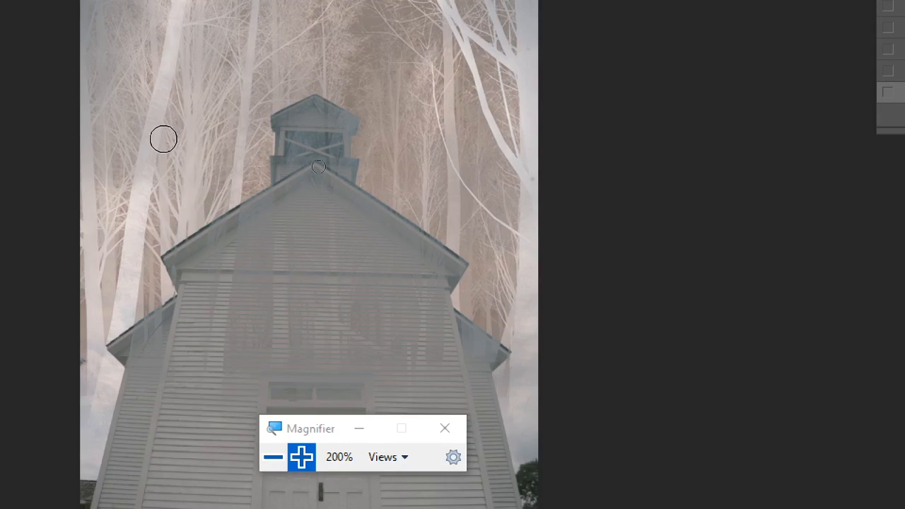
key(ctrl+plus)
key(ctrl+plus)
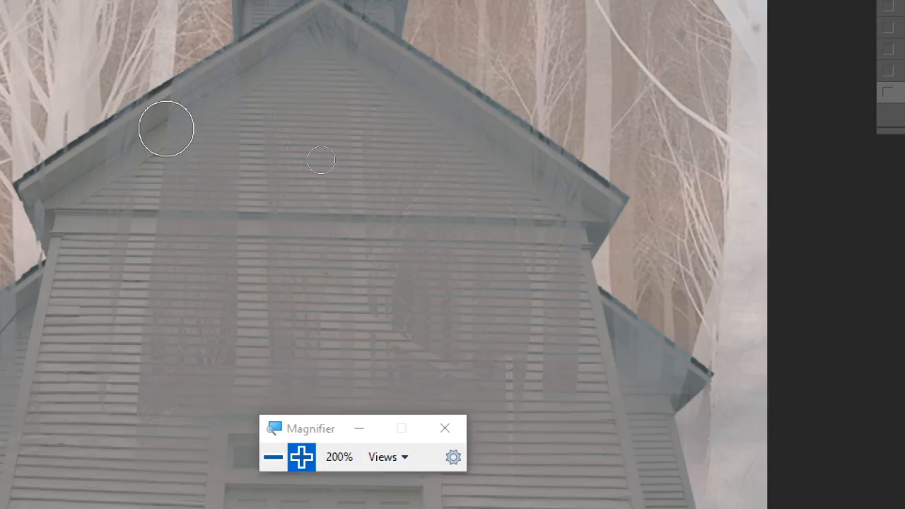
drag(182, 24, 40, 347)
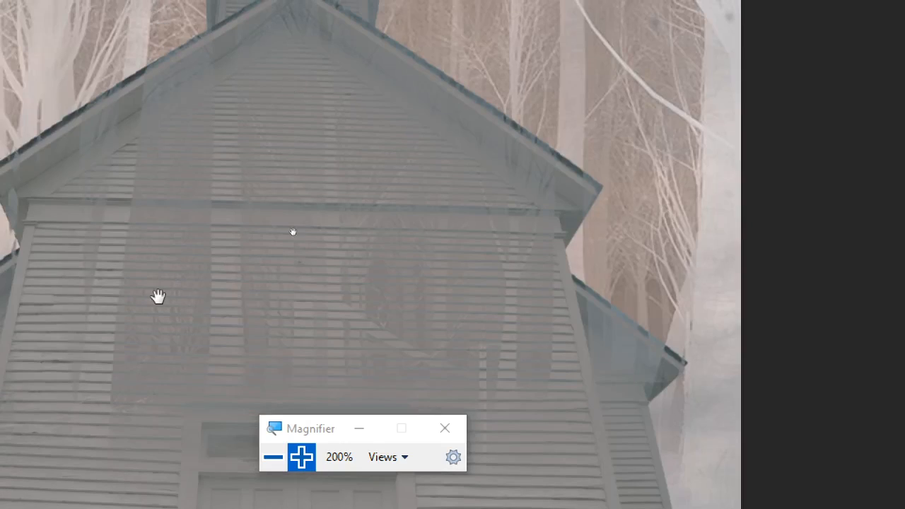
drag(168, 319, 180, 7)
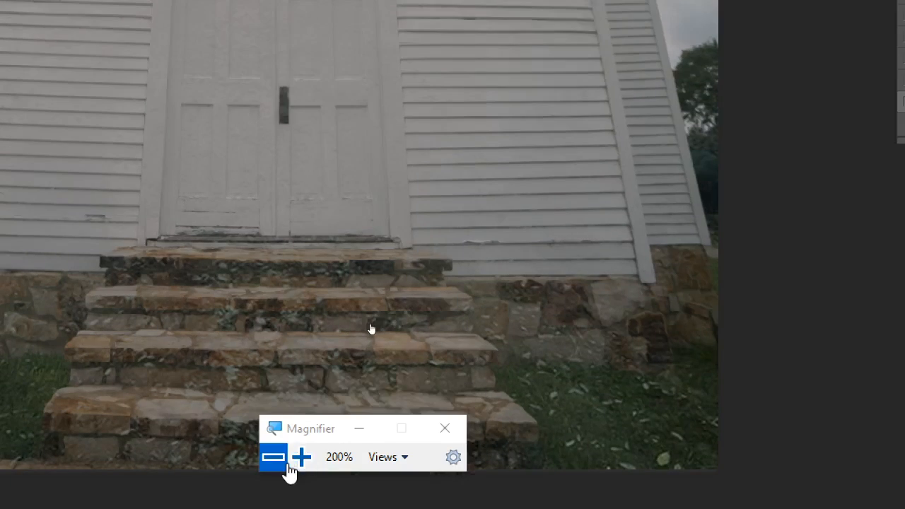
Step: Return the Magnifier to 100%, try the Linear Burn blend mode on the forest layer, and check the church's upper part
click(276, 457)
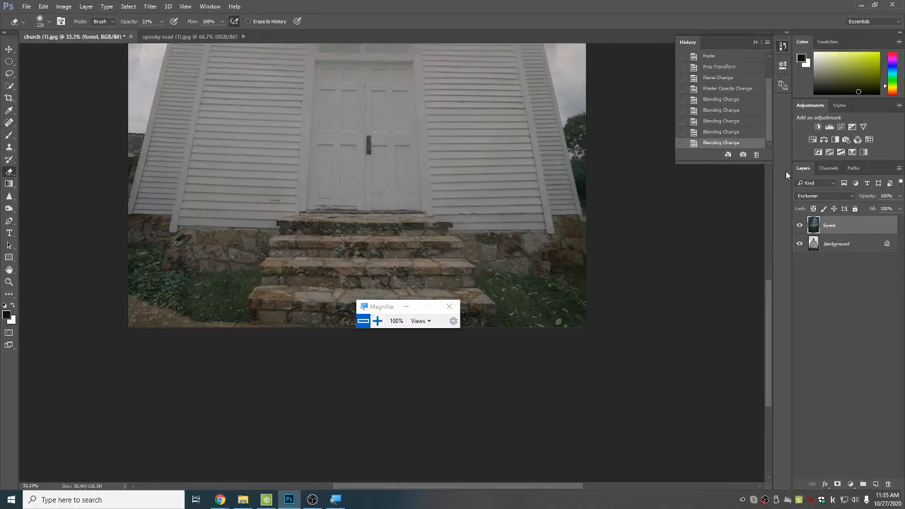
click(853, 195)
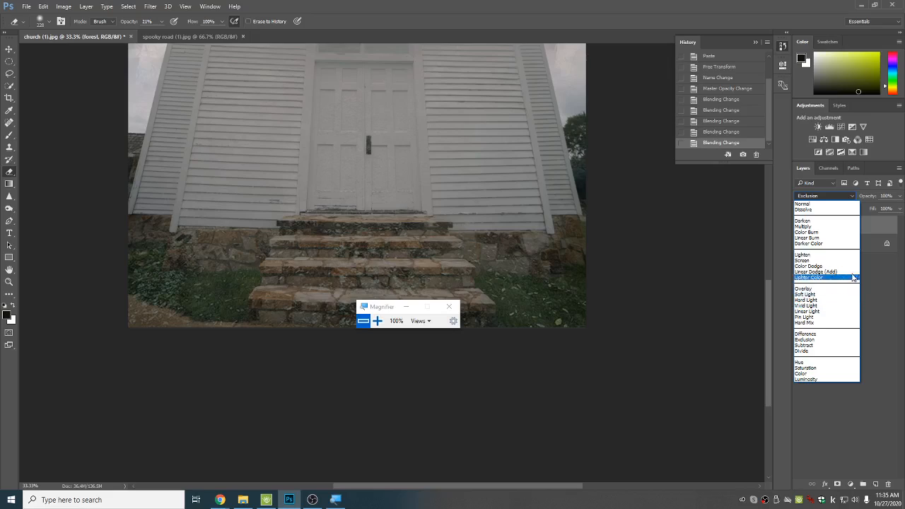
click(847, 239)
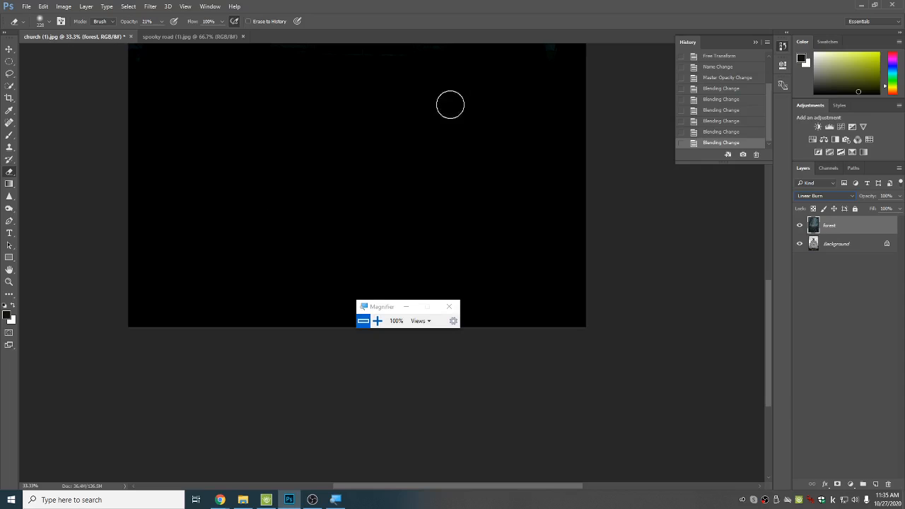
drag(766, 351, 760, 251)
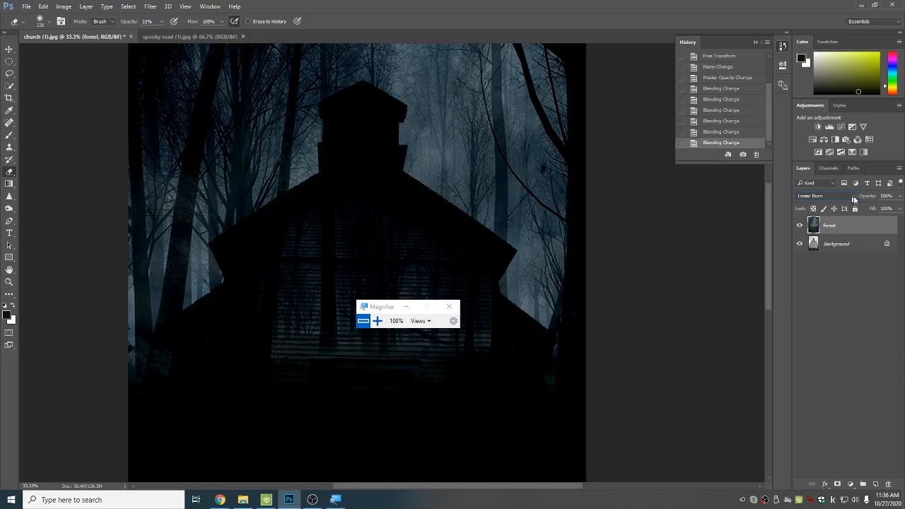
Step: Lower the forest layer's opacity to about 85%, checking the effect over the whole church
click(899, 197)
mouse_move(898, 210)
mouse_down()
mouse_move(884, 210)
mouse_move(893, 210)
mouse_up()
scroll(606, 469, down, 4)
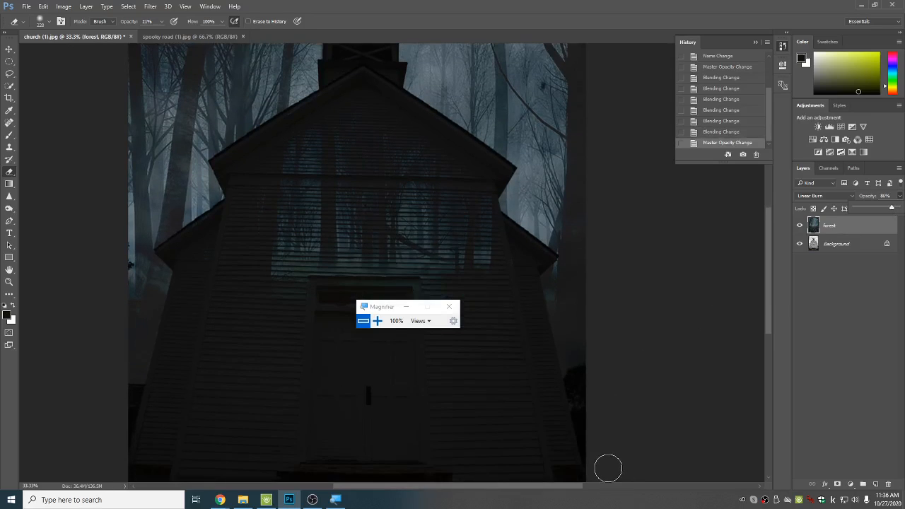
scroll(608, 469, up, 7)
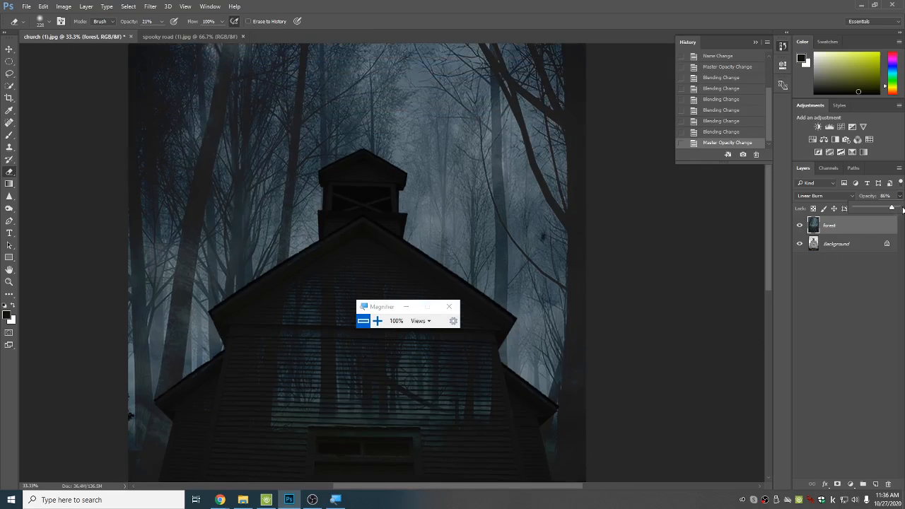
drag(894, 209, 891, 209)
Step: Set the forest layer's blend mode to Vivid Light and check the blend around the church door
click(848, 196)
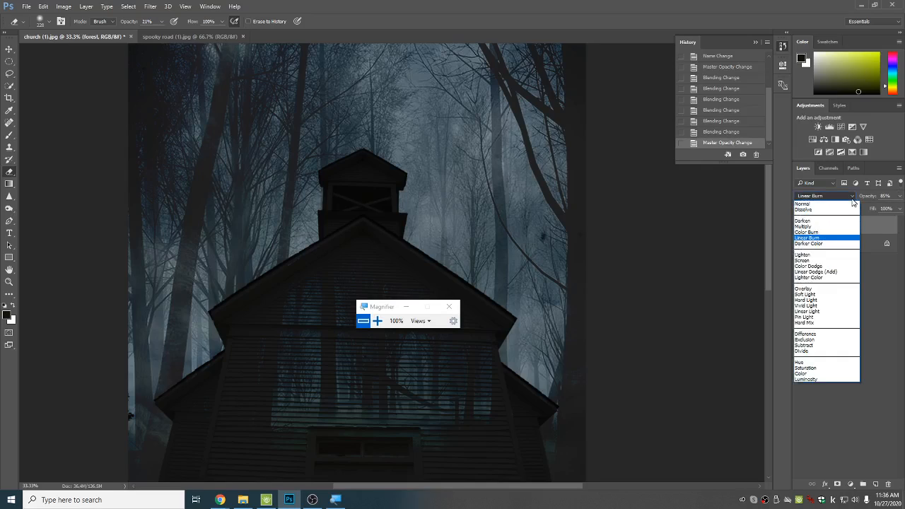
key(Escape)
click(825, 305)
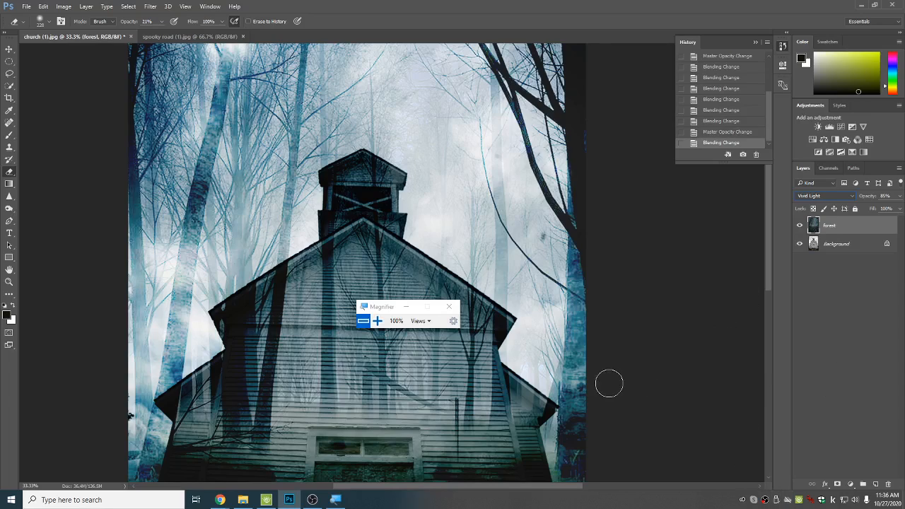
drag(769, 258, 774, 308)
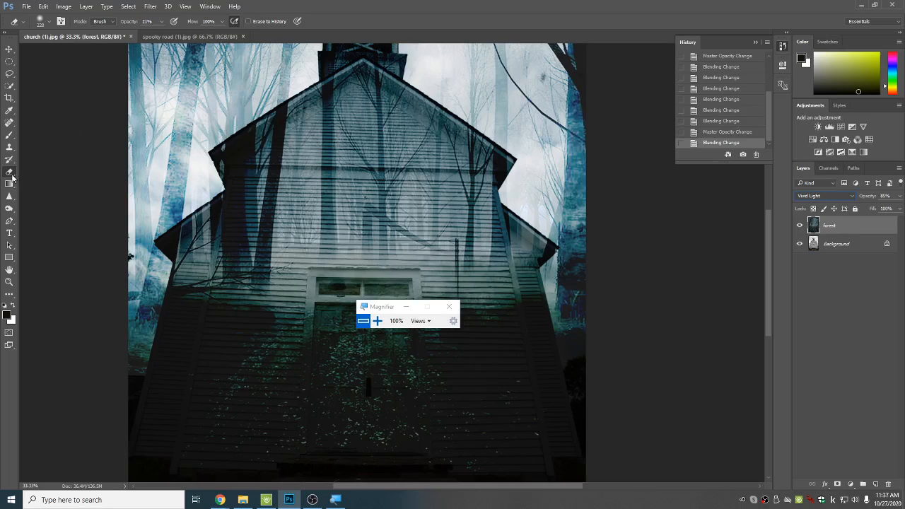
Step: Enlarge the screen to 200% with the Magnifier and activate the Eraser tool
click(335, 500)
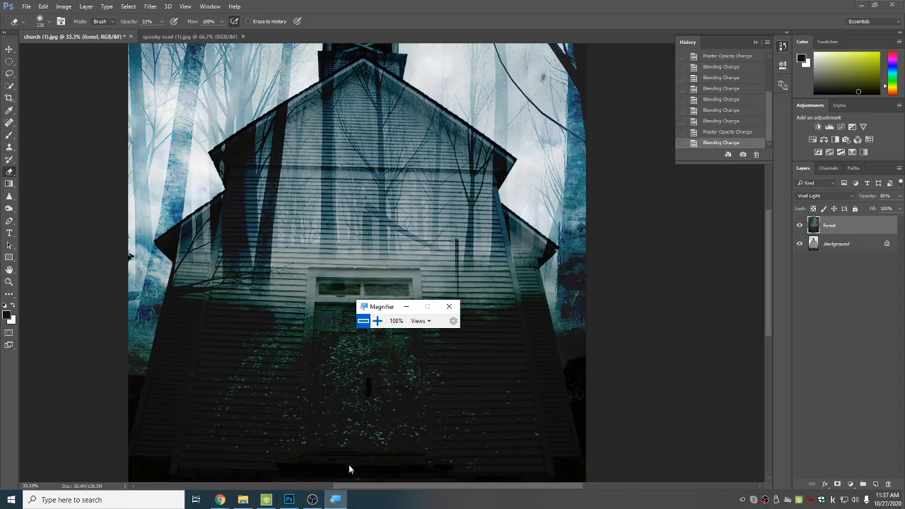
click(377, 320)
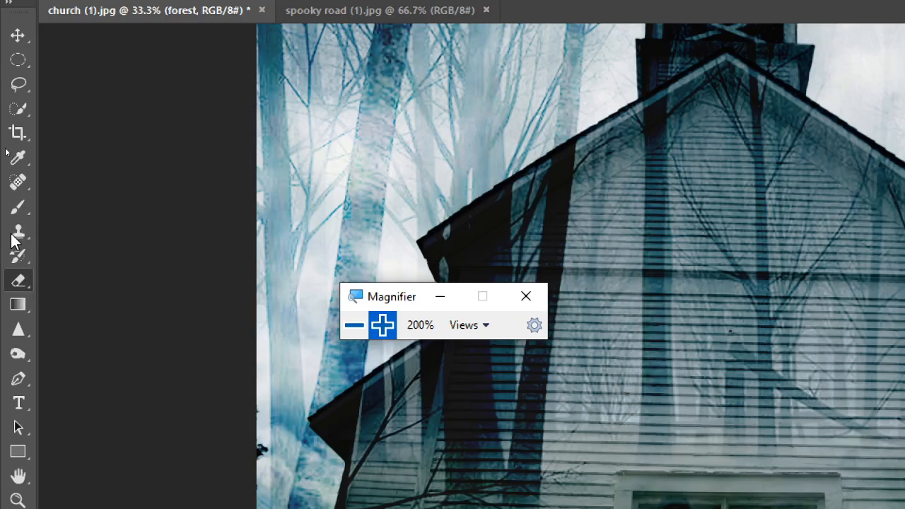
click(18, 284)
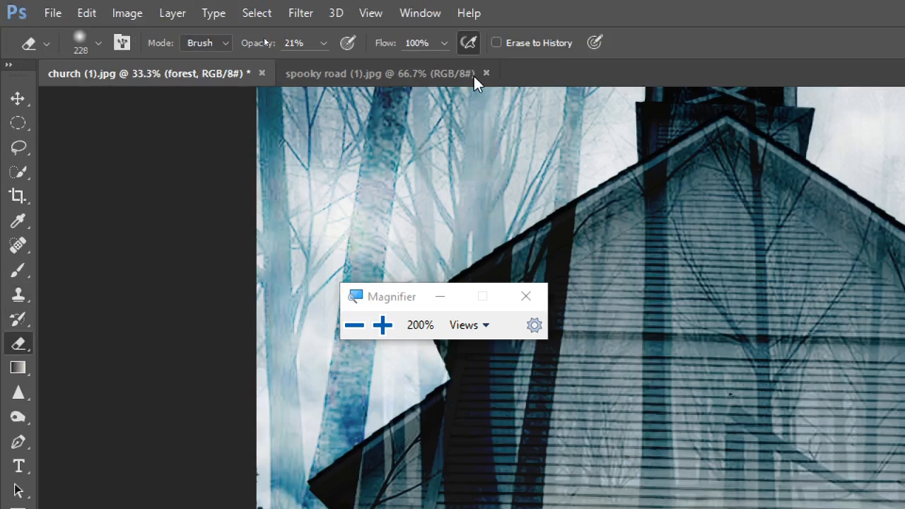
Step: Try an eraser brush size of 291 px with 100% hardness, and return the hardness to 0%
click(99, 43)
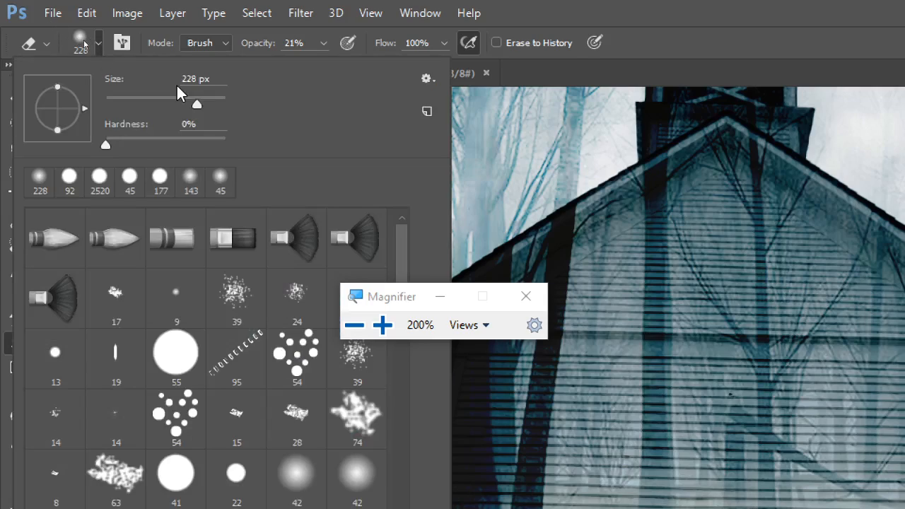
mouse_move(197, 104)
mouse_down()
mouse_move(143, 109)
mouse_move(201, 106)
mouse_up()
click(98, 42)
click(97, 42)
drag(107, 145, 225, 145)
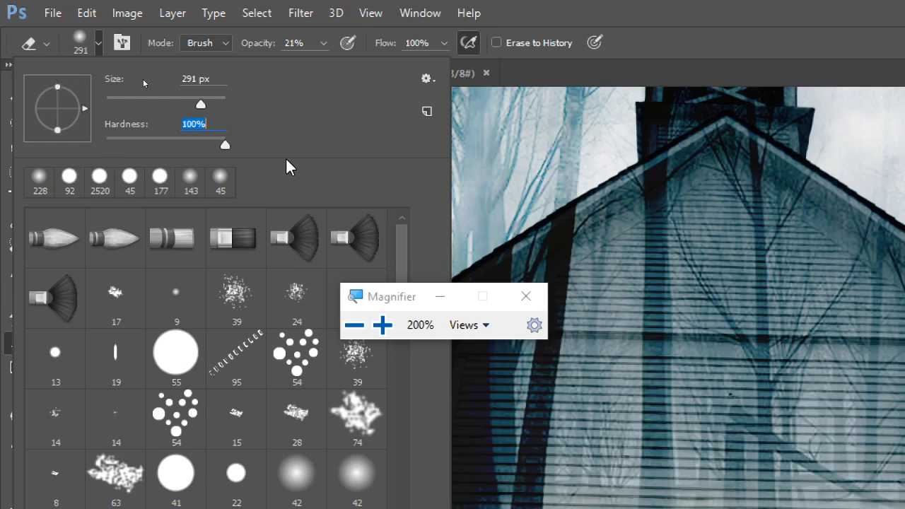
drag(225, 145, 77, 161)
Step: Try eraser brush sizes of 171 px and 62 px, and settle on 322 px
click(202, 104)
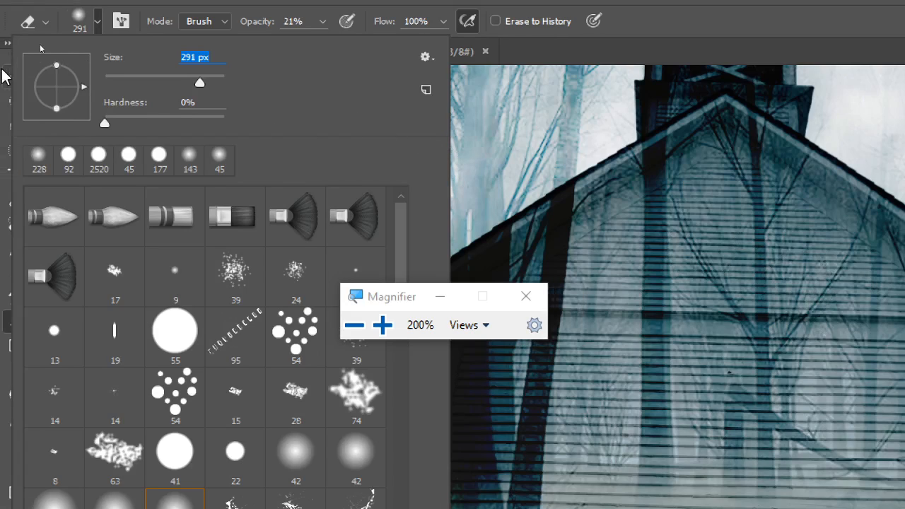
click(187, 78)
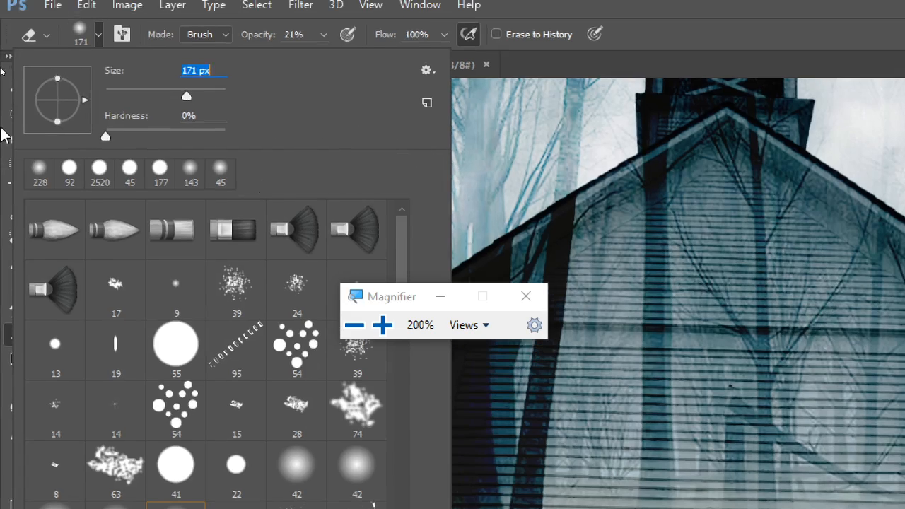
click(142, 84)
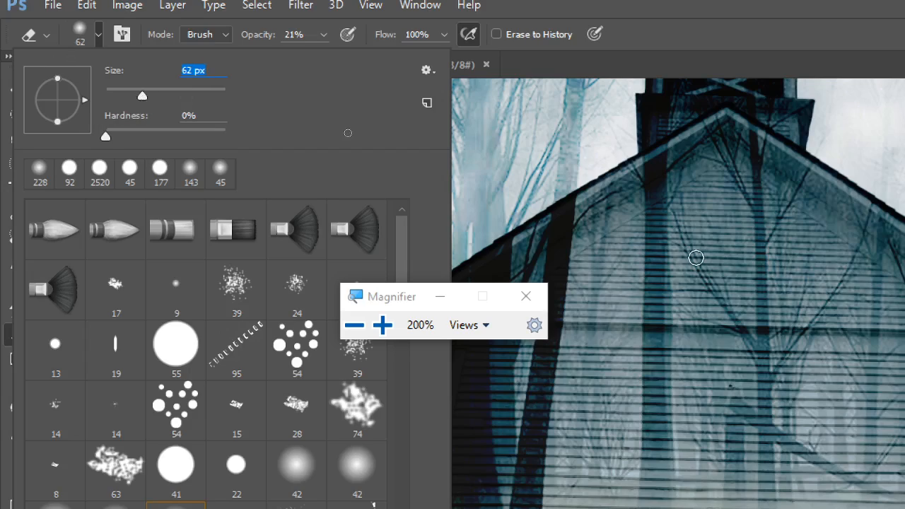
drag(149, 90, 203, 102)
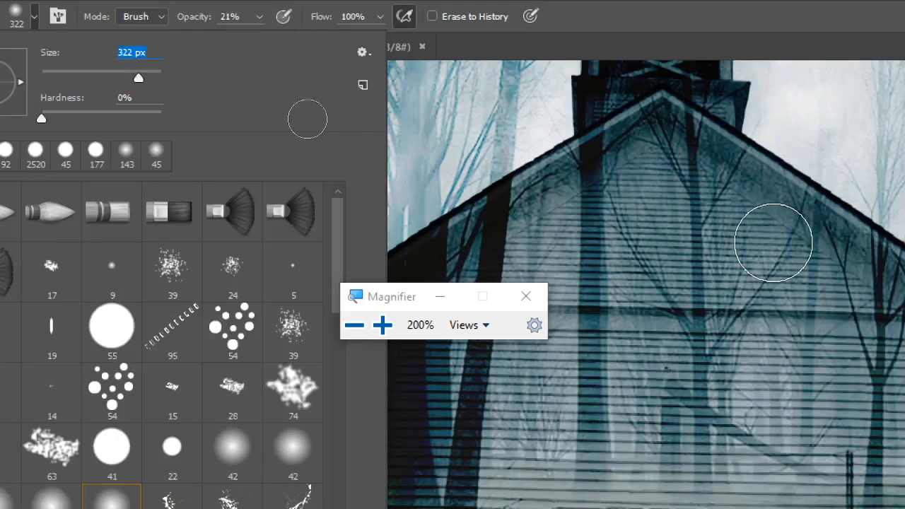
Step: Set the eraser to 259 px at 31% opacity, and return the Magnifier to 100% and minimize it
click(123, 80)
drag(123, 80, 135, 75)
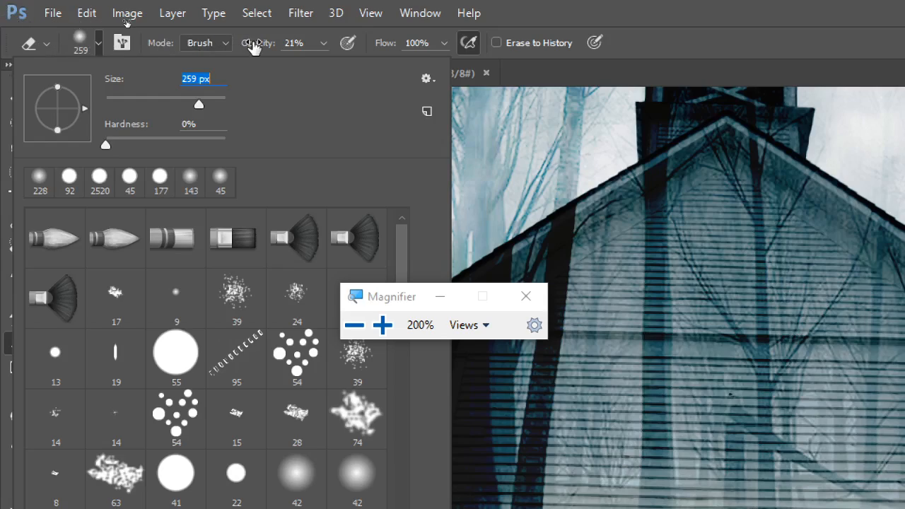
click(275, 44)
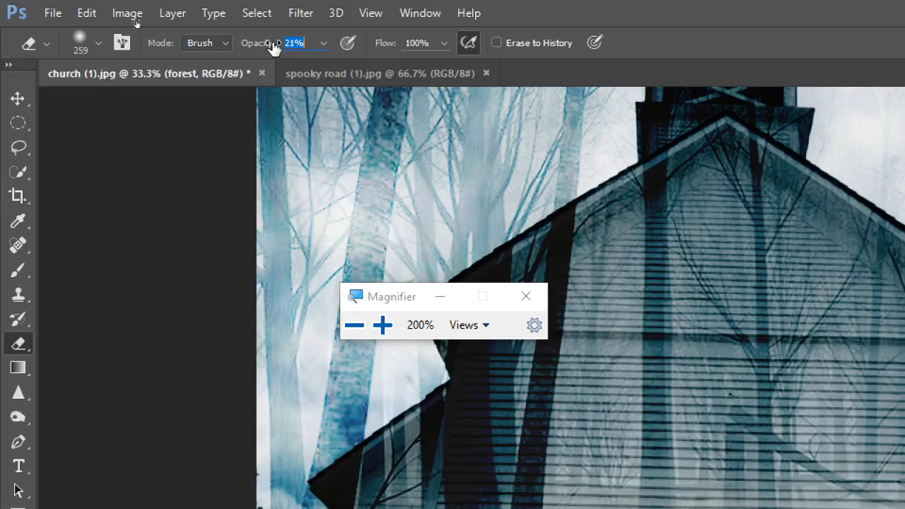
click(322, 43)
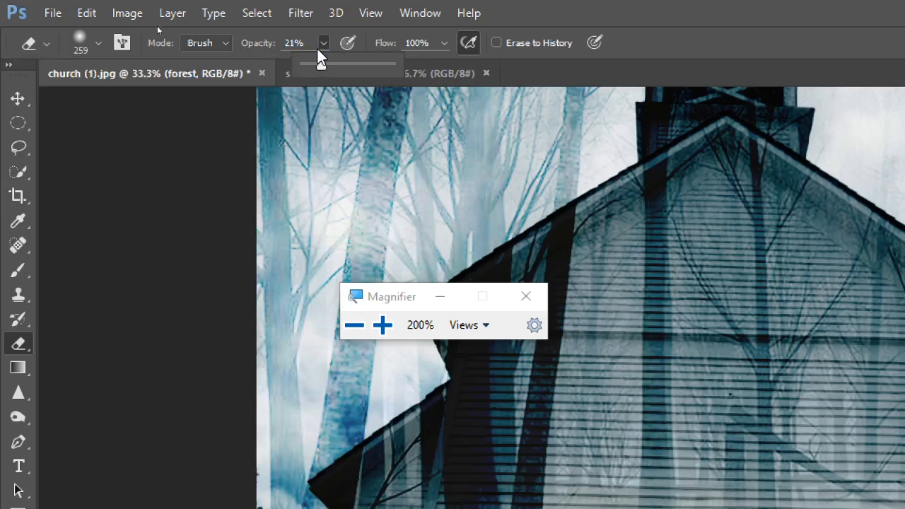
mouse_move(322, 67)
mouse_down()
mouse_move(403, 73)
mouse_move(331, 69)
mouse_up()
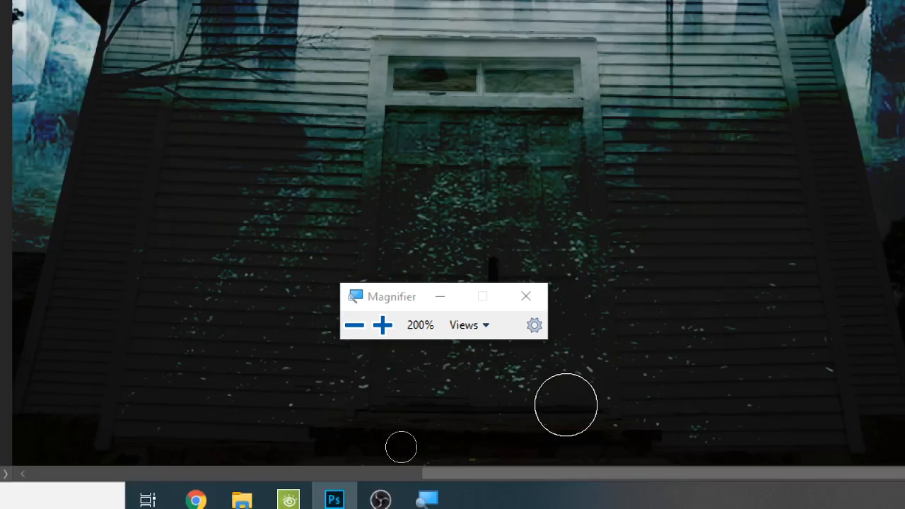
click(346, 324)
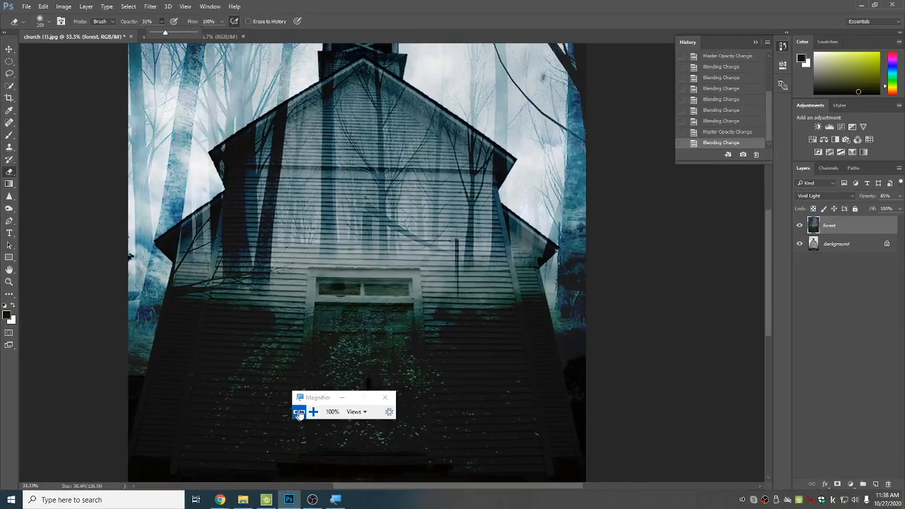
click(340, 399)
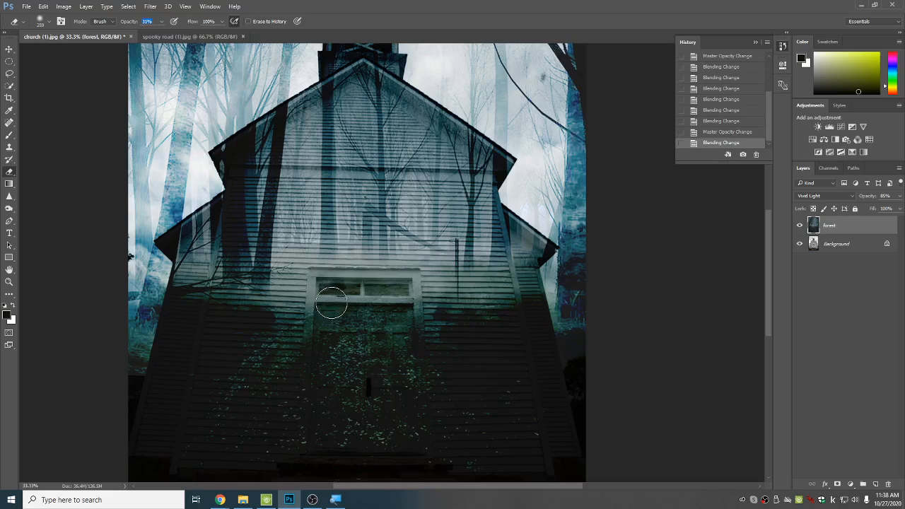
Step: Erase the forest layer over the church door and the stone steps with the soft 31% opacity eraser
mouse_move(394, 315)
mouse_down()
mouse_move(334, 319)
mouse_move(326, 324)
mouse_move(396, 334)
mouse_move(397, 344)
mouse_move(341, 346)
mouse_move(323, 357)
mouse_move(400, 369)
mouse_move(411, 381)
mouse_move(327, 385)
mouse_move(326, 394)
mouse_move(386, 403)
mouse_move(406, 448)
mouse_move(396, 405)
mouse_move(395, 302)
mouse_move(417, 443)
mouse_move(360, 445)
mouse_move(376, 424)
mouse_move(377, 441)
mouse_move(338, 444)
mouse_move(333, 415)
mouse_move(327, 451)
mouse_move(329, 305)
mouse_move(337, 411)
mouse_move(327, 440)
mouse_move(330, 321)
mouse_move(366, 305)
mouse_move(407, 310)
mouse_move(411, 412)
mouse_up()
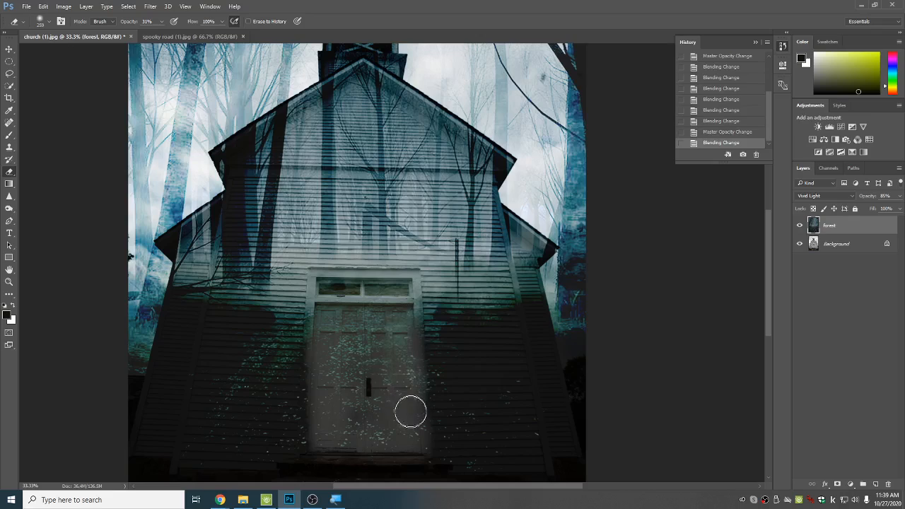
click(344, 457)
drag(422, 415, 424, 288)
mouse_move(341, 335)
mouse_down()
mouse_move(319, 337)
mouse_move(429, 344)
mouse_move(380, 351)
mouse_move(307, 344)
mouse_move(364, 361)
mouse_move(437, 366)
mouse_move(438, 384)
mouse_move(279, 384)
mouse_move(353, 404)
mouse_move(461, 410)
mouse_move(297, 421)
mouse_up()
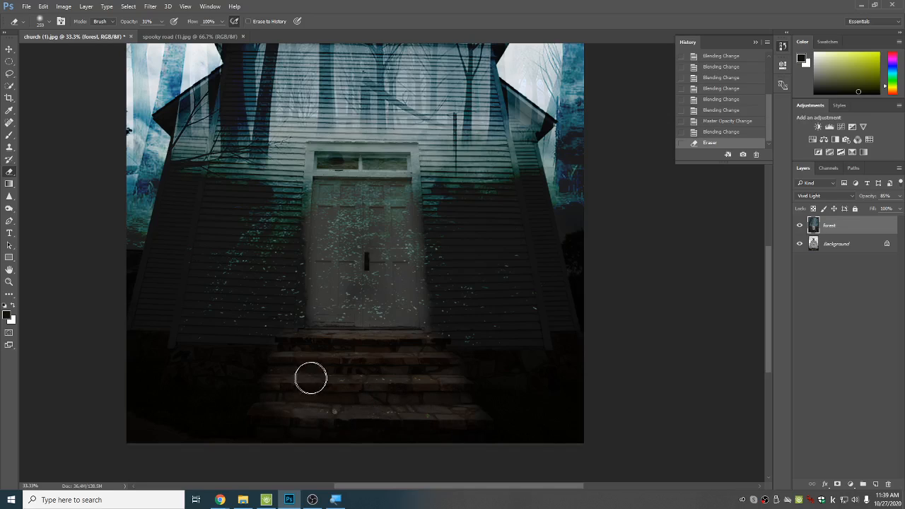
mouse_move(311, 378)
mouse_down()
mouse_move(322, 349)
mouse_move(333, 196)
mouse_up()
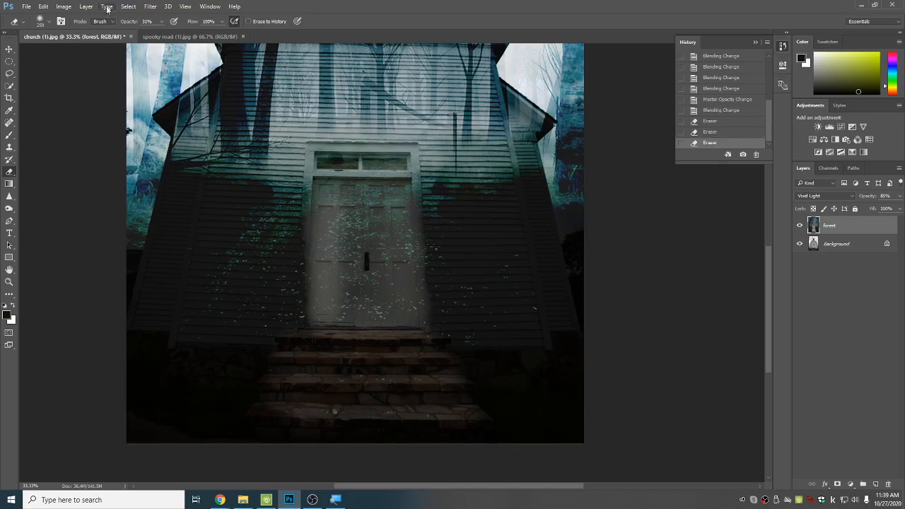
Step: Undo the last eraser stroke on the door and redo it
click(44, 7)
click(53, 34)
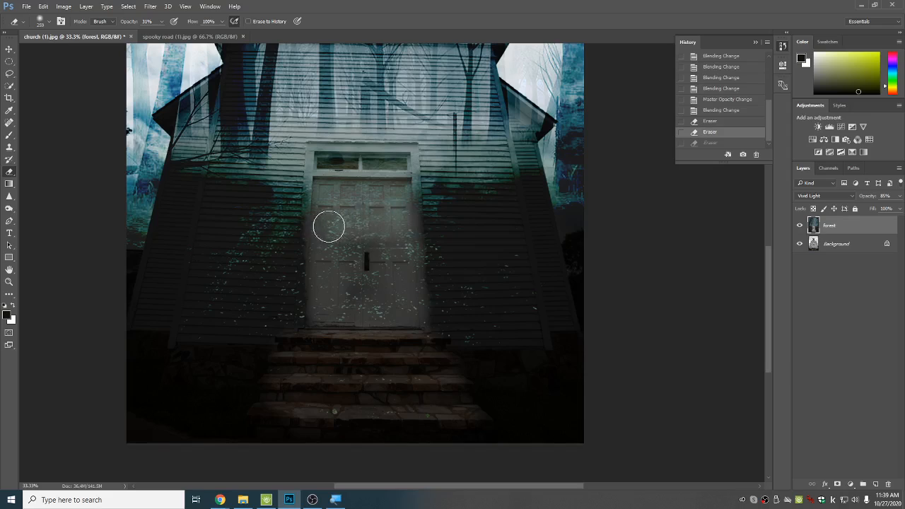
key(ctrl+shift+z)
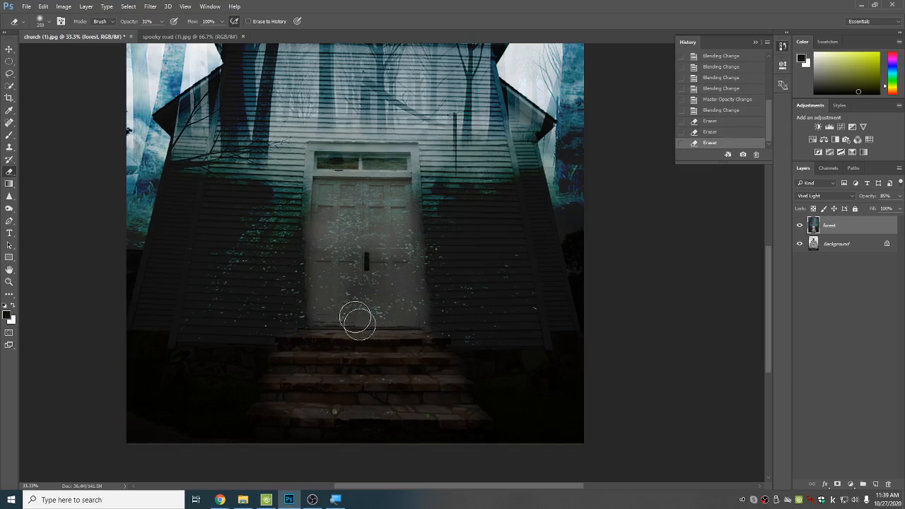
Step: Add more soft eraser strokes over the middle of the door and along the stone steps
drag(328, 259, 406, 252)
drag(354, 279, 378, 286)
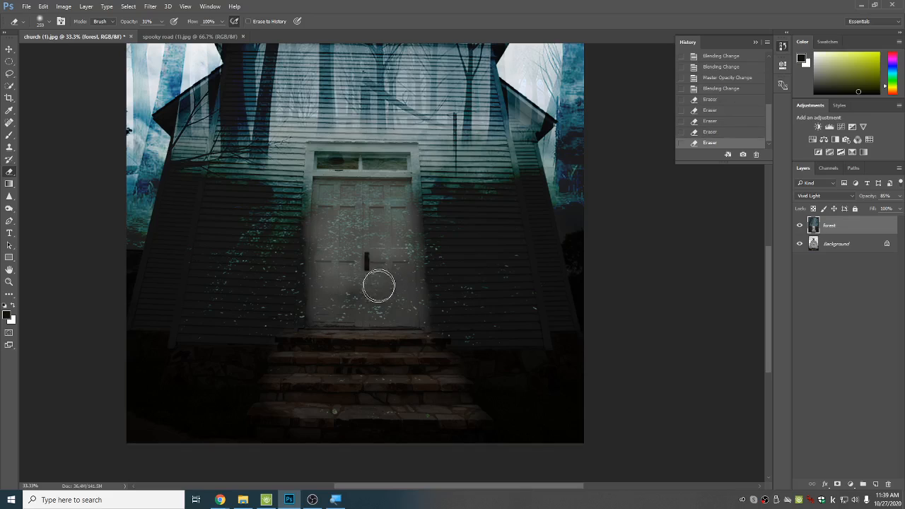
drag(302, 343, 288, 347)
drag(267, 417, 304, 430)
mouse_move(255, 430)
mouse_down()
mouse_move(466, 432)
mouse_move(478, 418)
mouse_up()
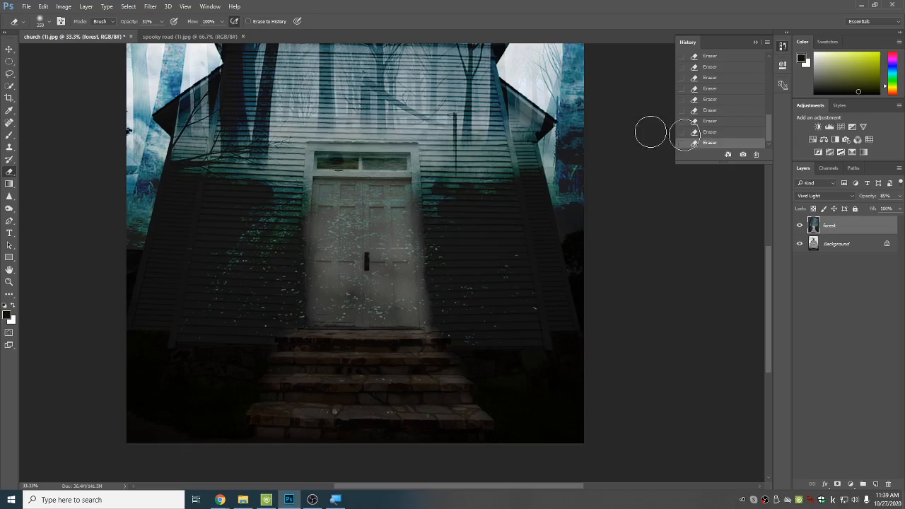
Step: Hide and show the document's History repeatedly, leaving it displayed
click(782, 48)
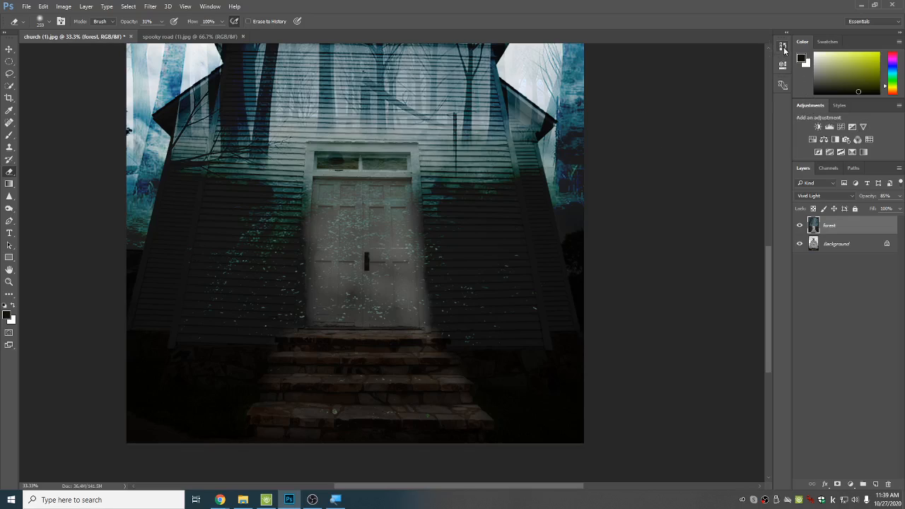
click(783, 48)
click(783, 47)
click(783, 48)
click(783, 48)
click(783, 47)
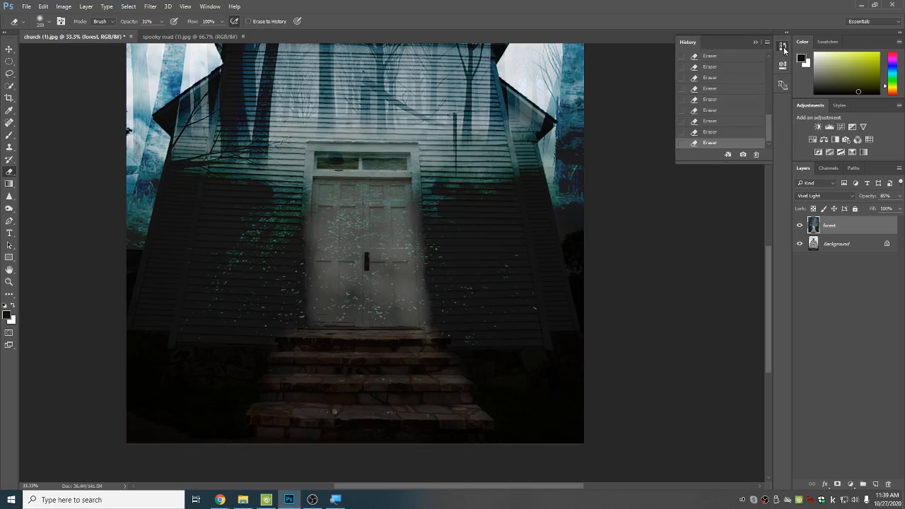
Step: Step back one at a time through the most recent eraser strokes in the document's history
click(744, 132)
click(740, 121)
click(741, 110)
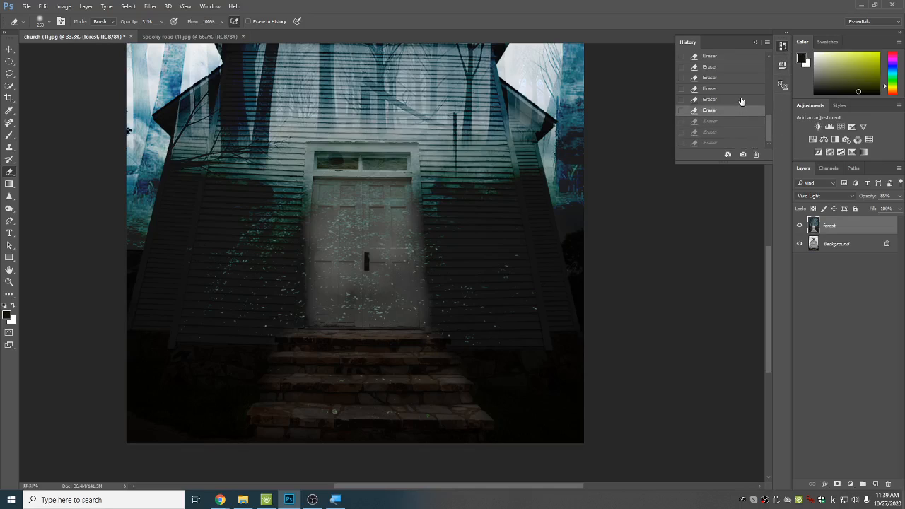
click(741, 99)
click(731, 89)
Step: Revert to the blending change made before any erasing, and restore one of the eraser states from the history
scroll(739, 85, up, 5)
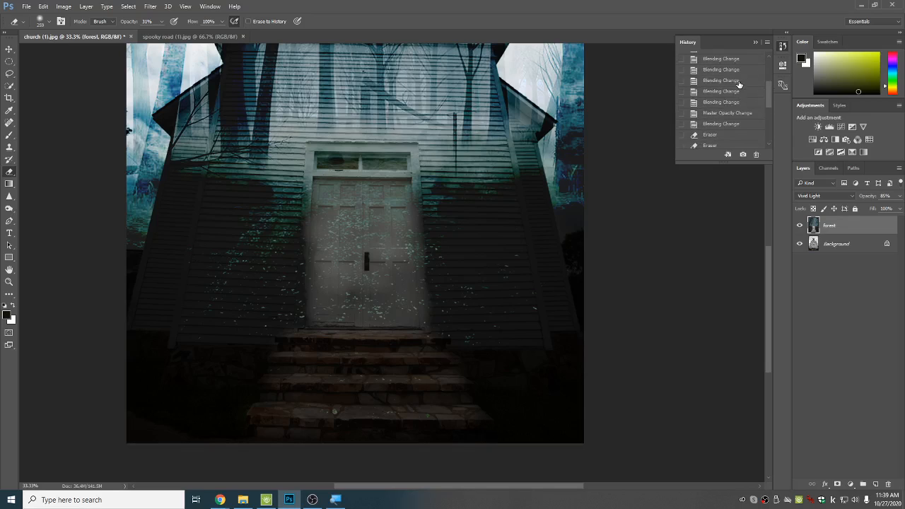
click(723, 125)
scroll(725, 127, down, 5)
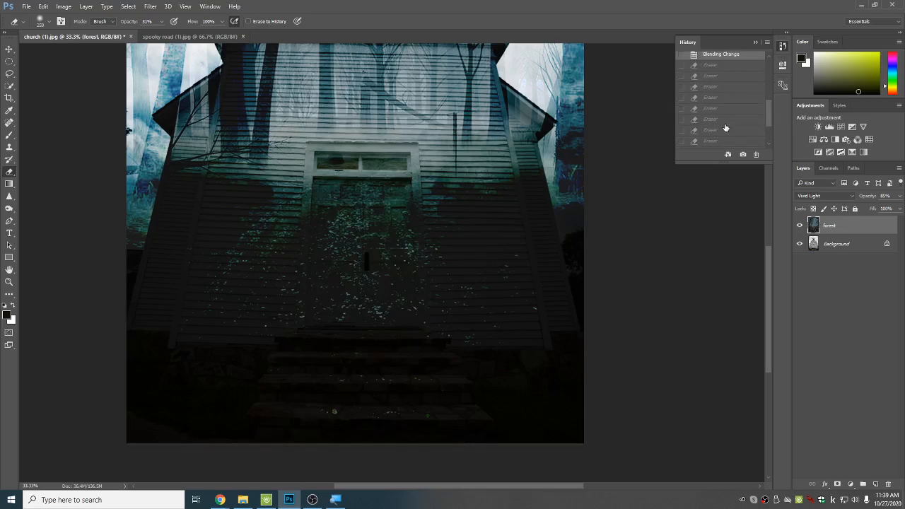
click(728, 99)
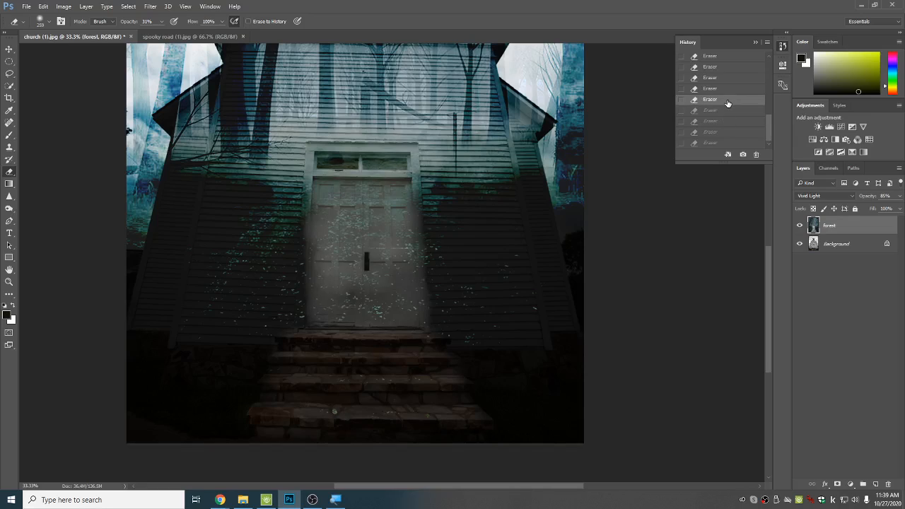
click(728, 89)
Step: Return the document's history to the last blending change, removing all the eraser strokes
scroll(728, 92, up, 3)
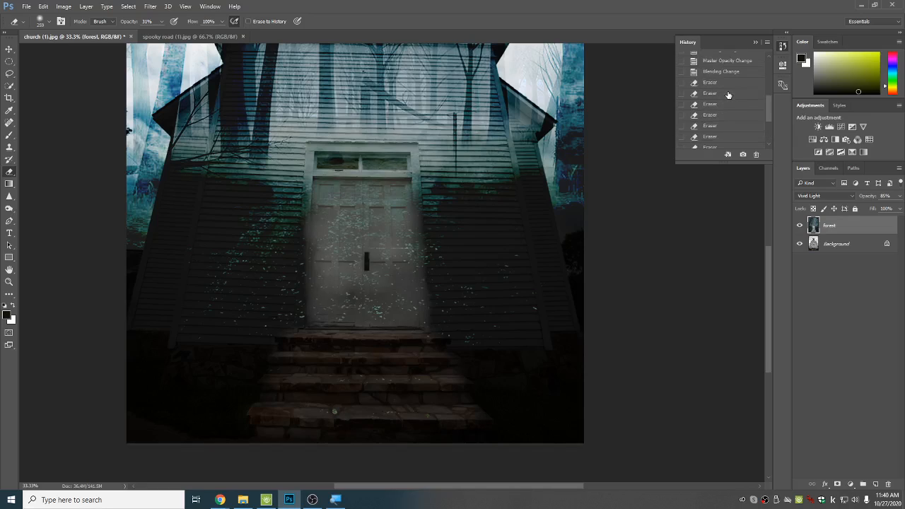
scroll(728, 95, down, 1)
click(727, 92)
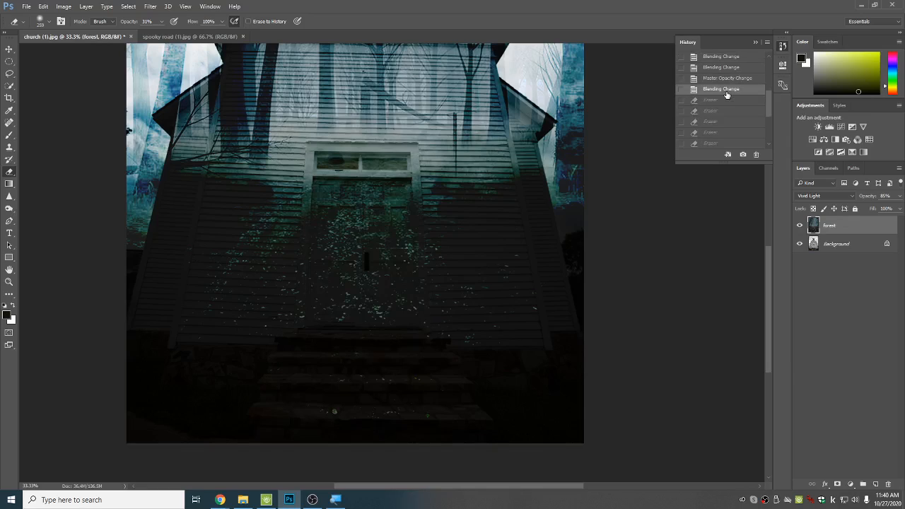
Step: Set the eraser's opacity to 25% and softly erase the forest layer over the church door and stone steps
click(162, 22)
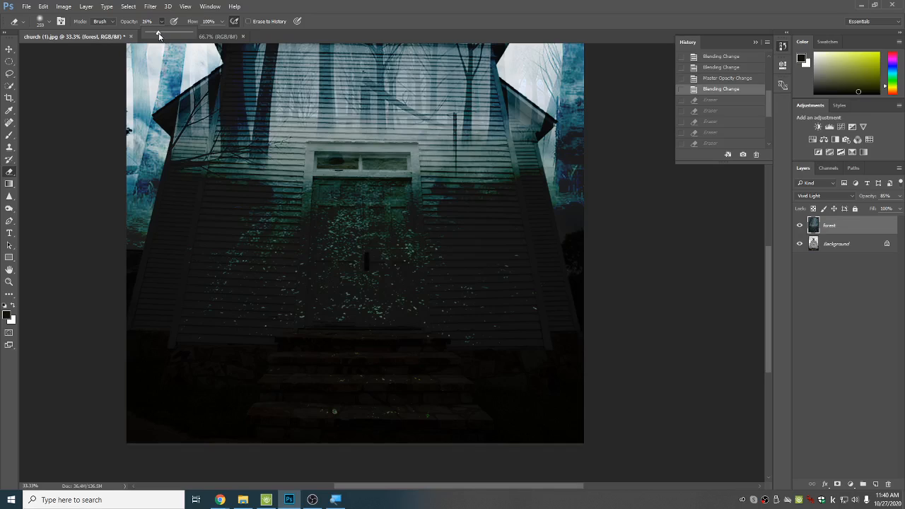
mouse_move(325, 175)
mouse_down()
mouse_move(397, 187)
mouse_move(392, 201)
mouse_move(325, 204)
mouse_move(402, 232)
mouse_move(338, 234)
mouse_move(327, 245)
mouse_move(403, 265)
mouse_move(325, 282)
mouse_move(402, 293)
mouse_move(409, 313)
mouse_move(332, 317)
mouse_move(402, 314)
mouse_move(338, 305)
mouse_move(324, 273)
mouse_move(323, 192)
mouse_move(335, 177)
mouse_move(396, 174)
mouse_move(343, 166)
mouse_move(323, 330)
mouse_move(333, 233)
mouse_move(381, 194)
mouse_move(397, 282)
mouse_up()
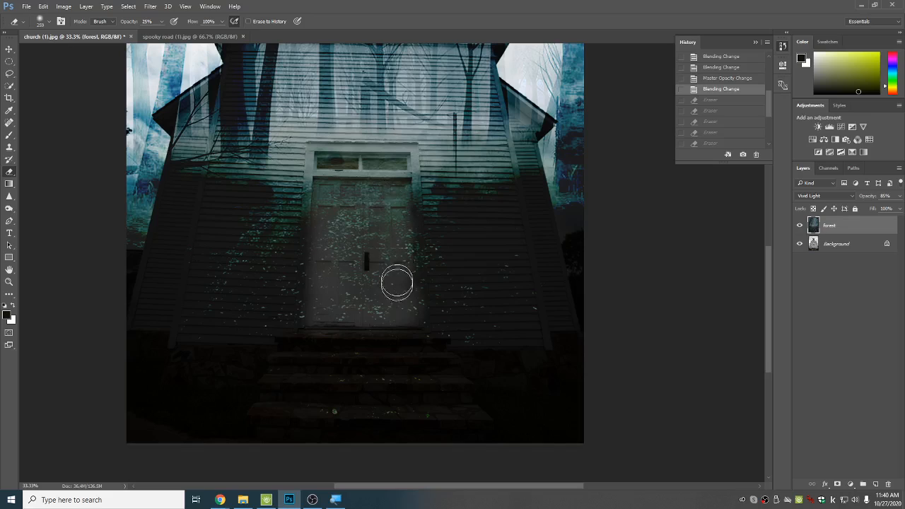
mouse_move(395, 242)
mouse_down()
mouse_move(397, 176)
mouse_move(409, 206)
mouse_move(405, 177)
mouse_move(415, 326)
mouse_move(364, 343)
mouse_move(285, 349)
mouse_move(440, 362)
mouse_move(419, 382)
mouse_move(285, 382)
mouse_move(338, 399)
mouse_move(429, 401)
mouse_move(458, 422)
mouse_move(267, 408)
mouse_move(273, 423)
mouse_move(456, 439)
mouse_move(462, 412)
mouse_move(427, 333)
mouse_move(465, 430)
mouse_up()
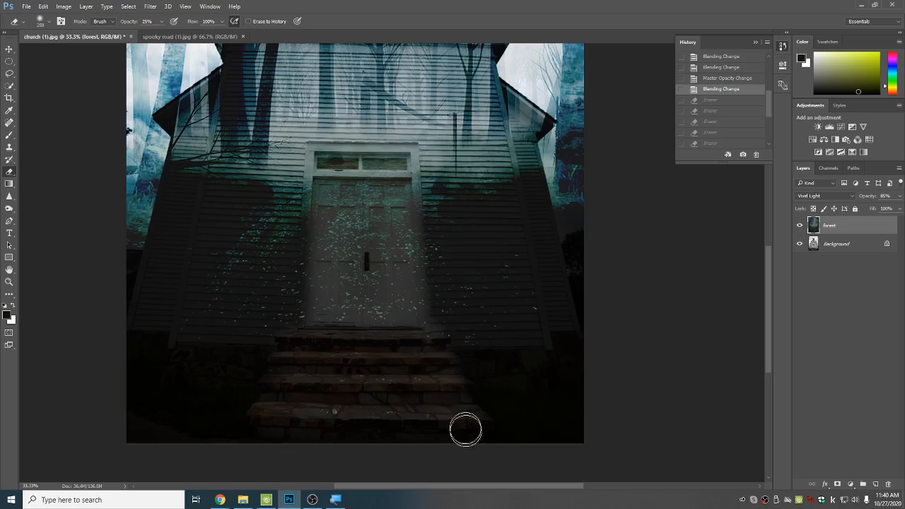
mouse_move(453, 370)
mouse_down()
mouse_move(435, 336)
mouse_move(297, 321)
mouse_move(295, 355)
mouse_move(261, 429)
mouse_up()
drag(298, 361, 282, 415)
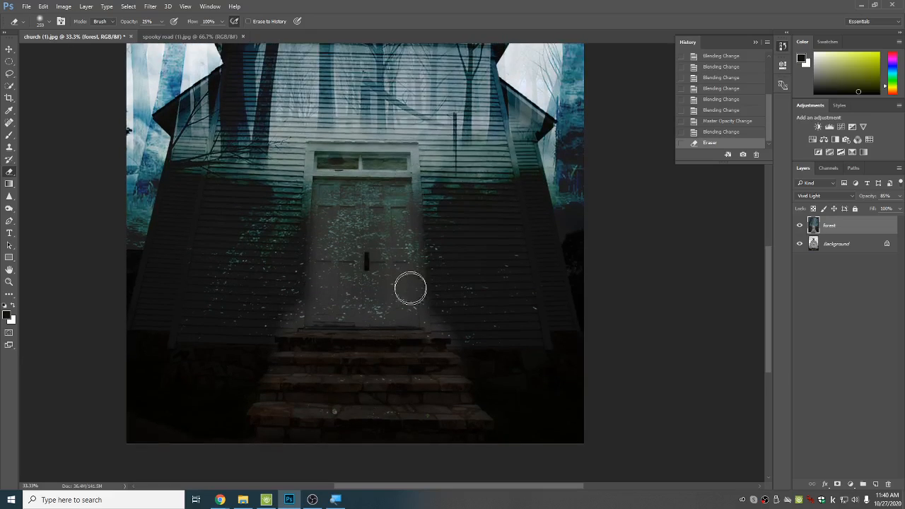
scroll(377, 192, up, 2)
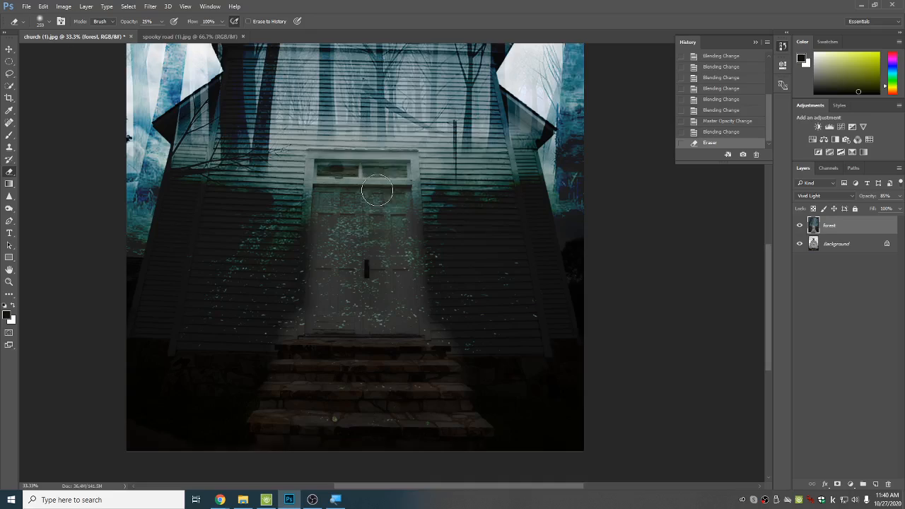
scroll(377, 192, up, 3)
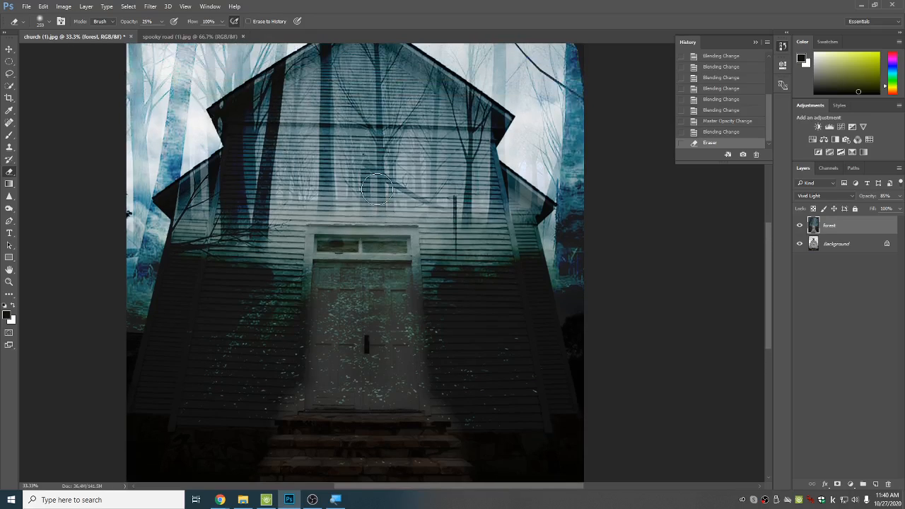
Step: Start saving the composite under a new name and enlarge the screen to 300% with the Magnifier
click(28, 7)
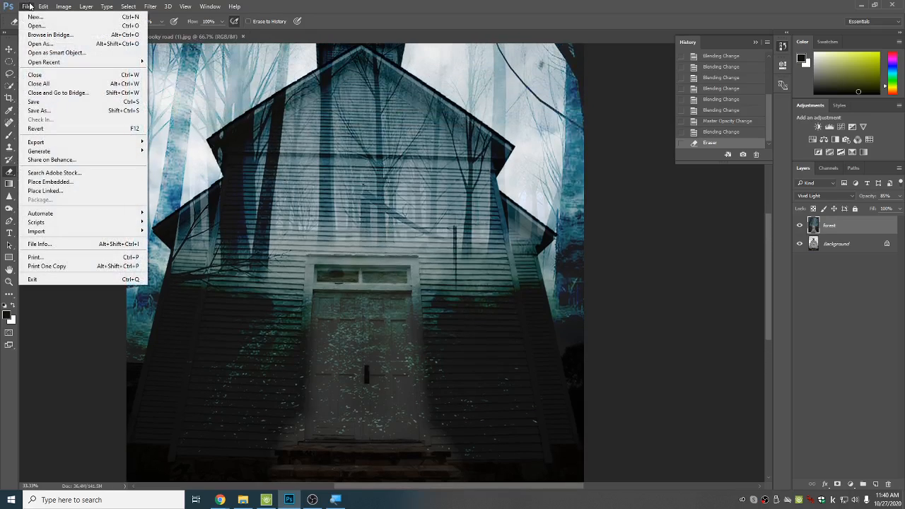
click(54, 111)
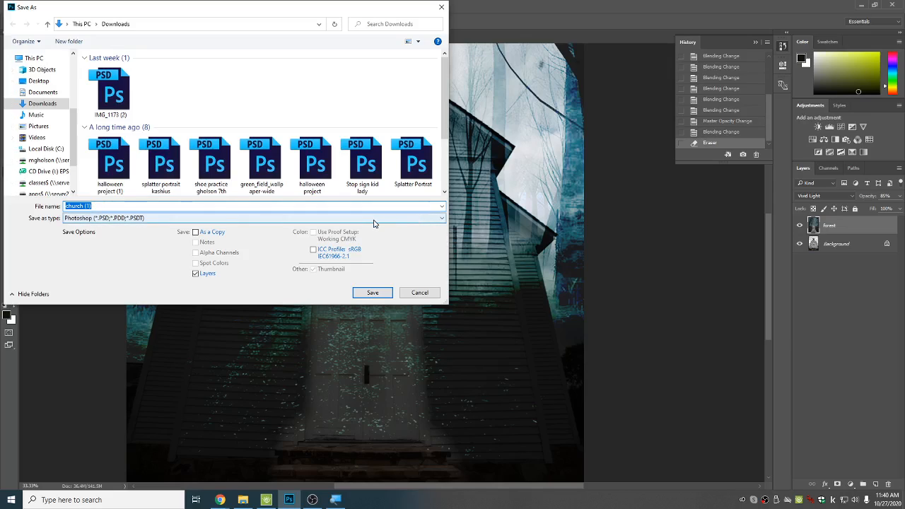
click(335, 500)
click(313, 412)
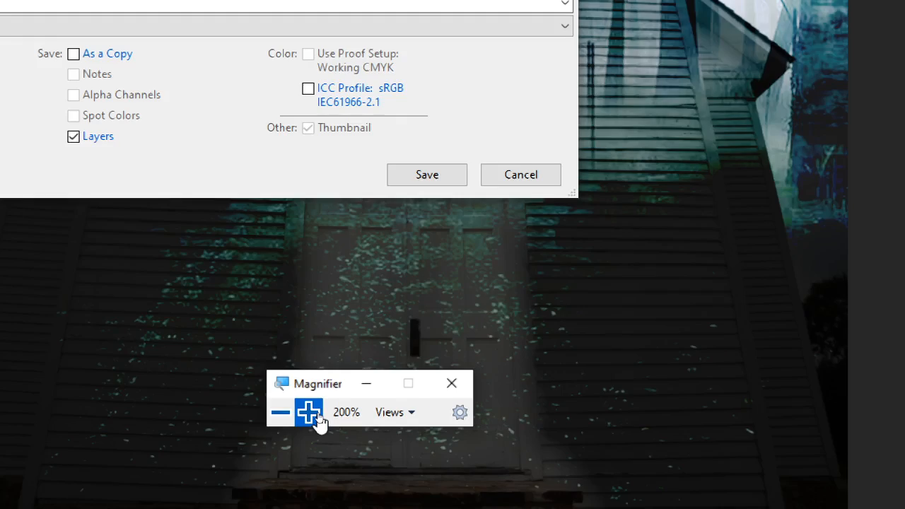
click(313, 412)
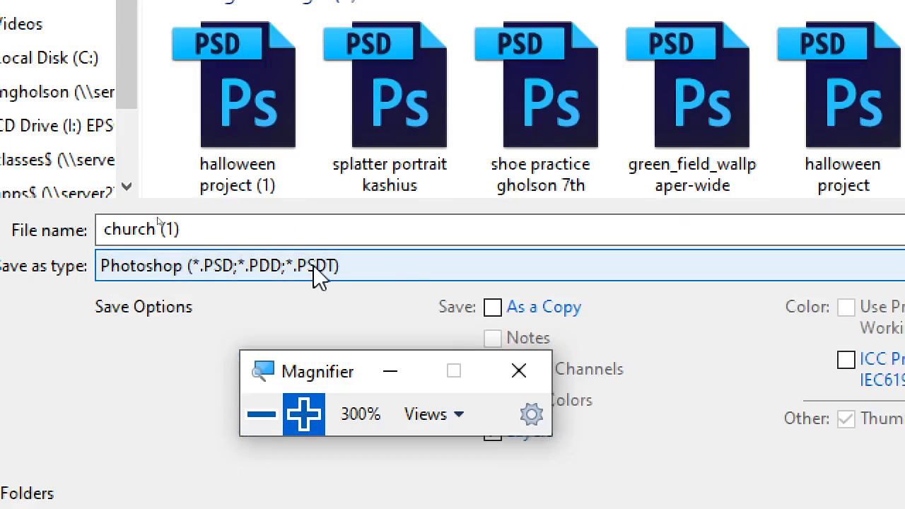
Step: Choose JPEG as the format for the saved copy and name the file "spooky church"
click(401, 275)
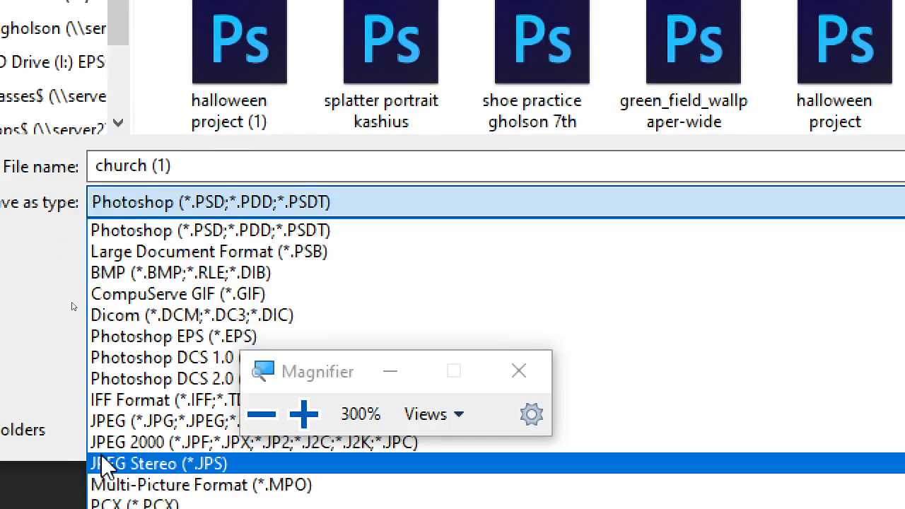
click(125, 419)
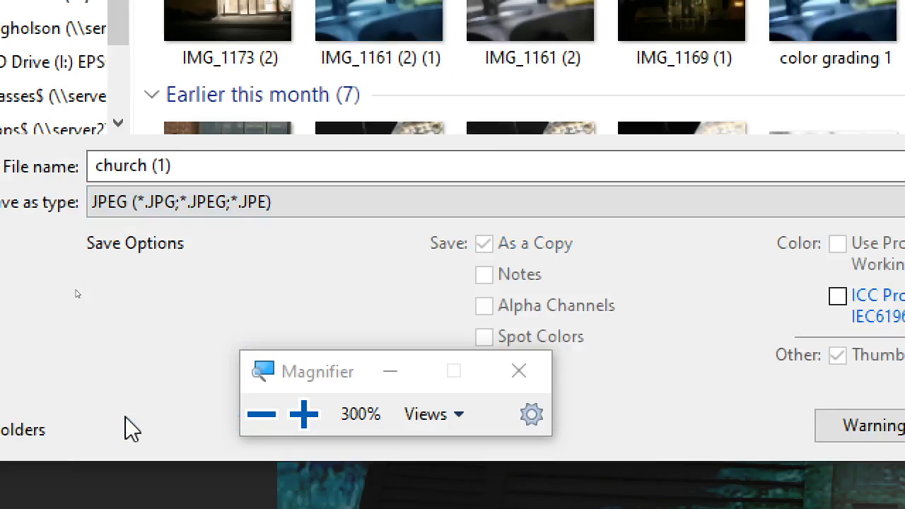
click(214, 160)
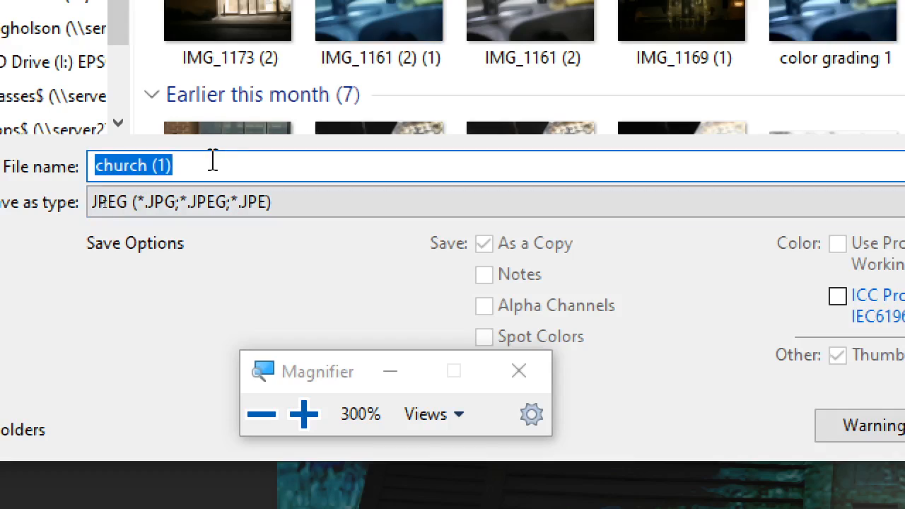
text(sp)
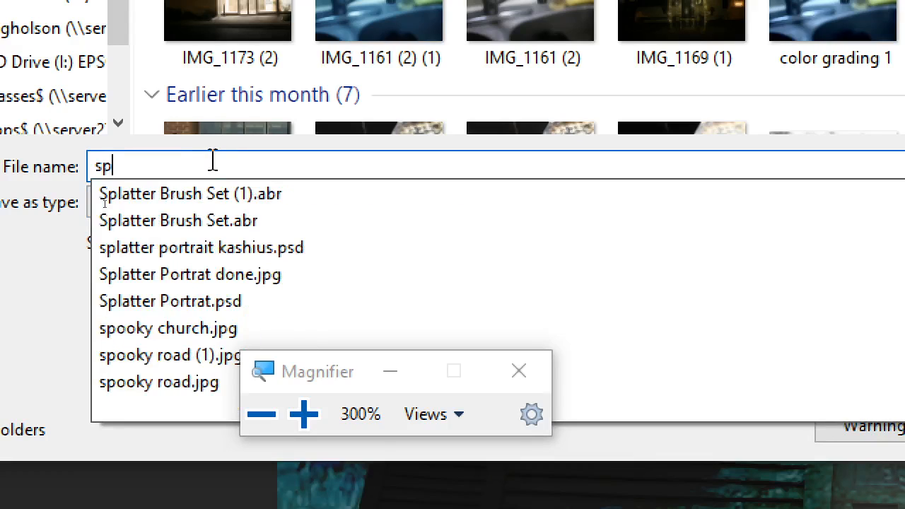
text(ook)
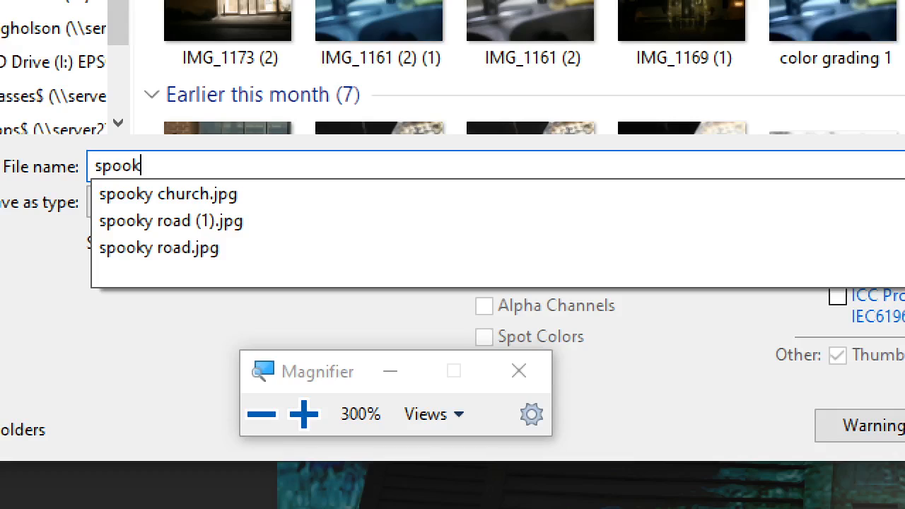
text(y church)
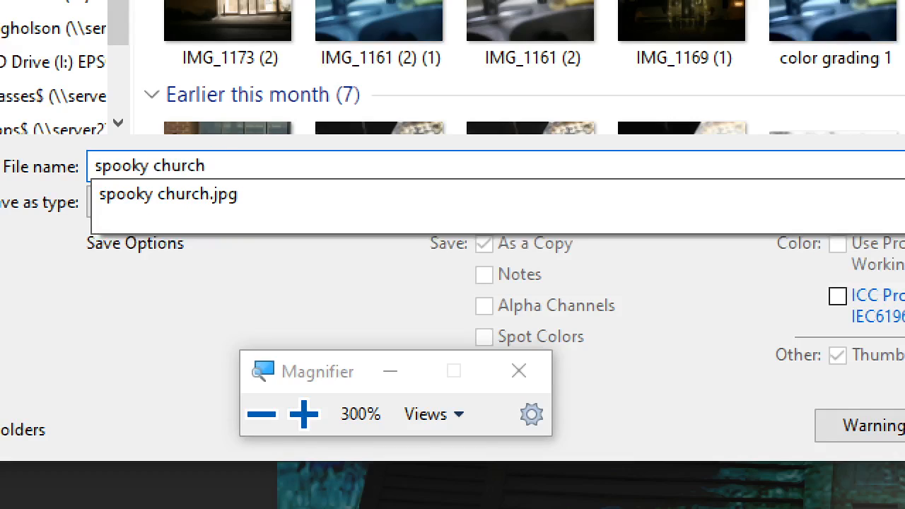
click(259, 140)
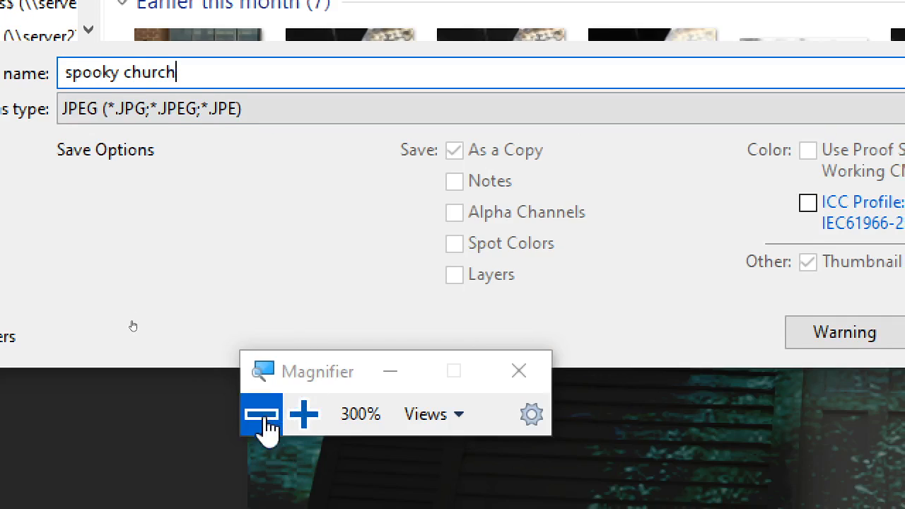
Step: Minimize the Magnifier window and save the composite over the existing spooky church.jpg at quality 8 with the Baseline ("Standard") option
click(268, 420)
click(296, 417)
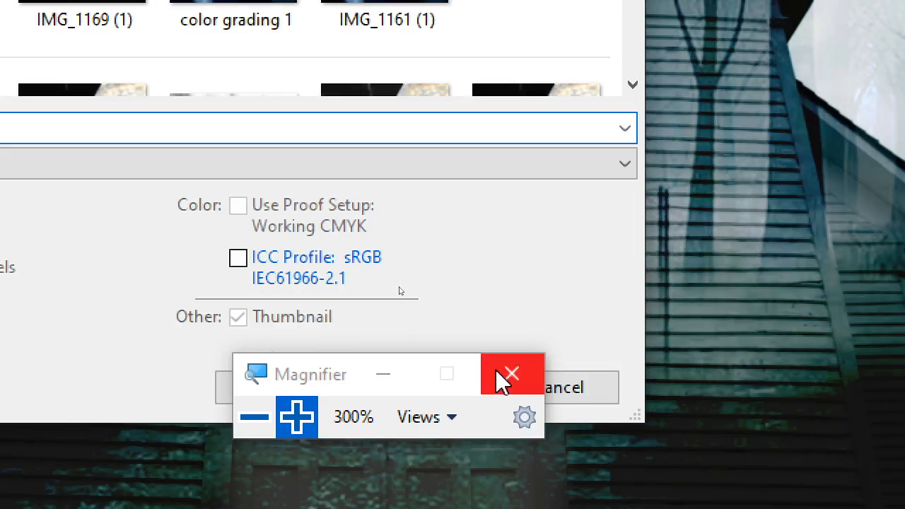
click(383, 377)
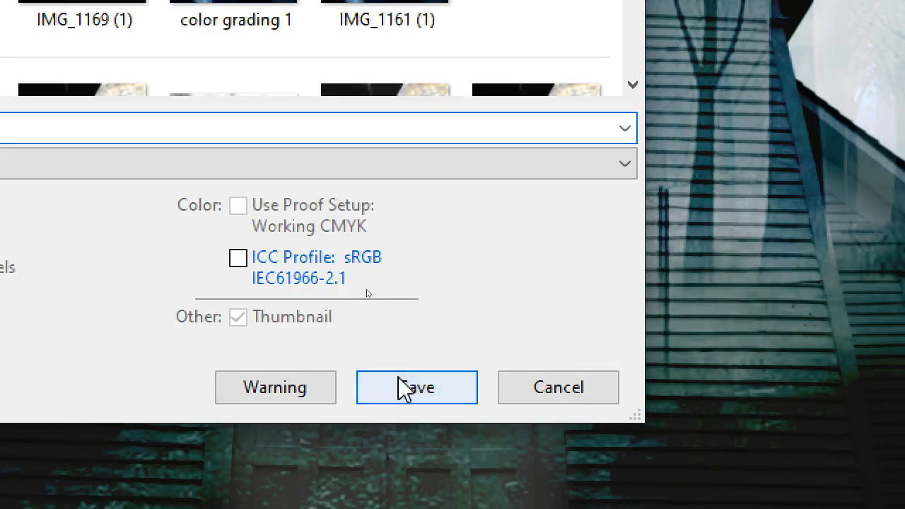
click(401, 388)
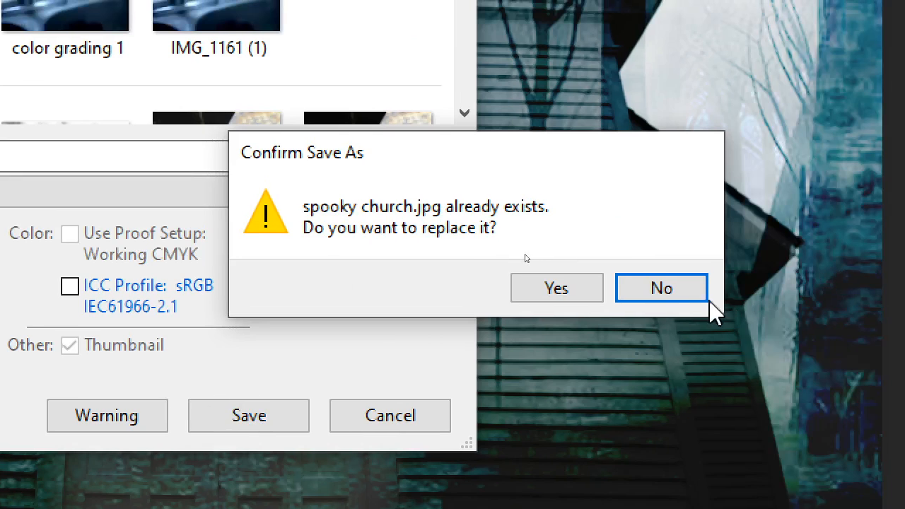
click(584, 290)
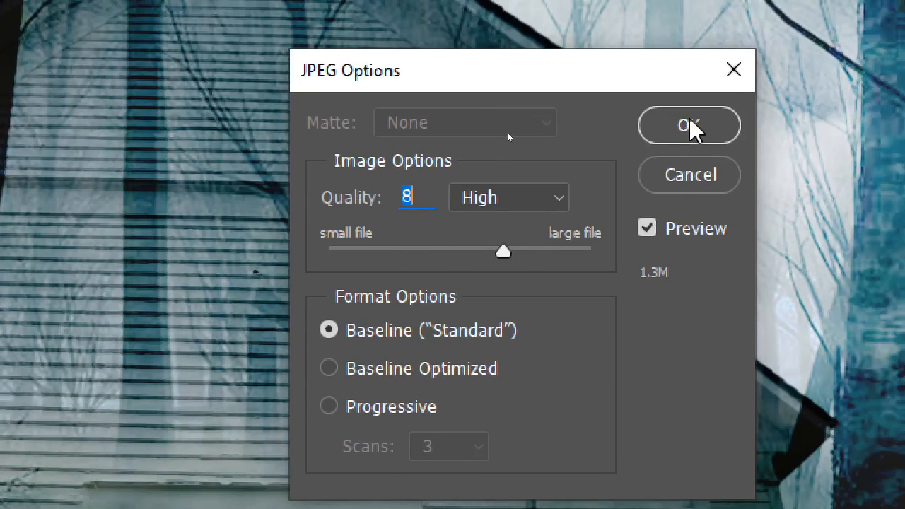
click(748, 107)
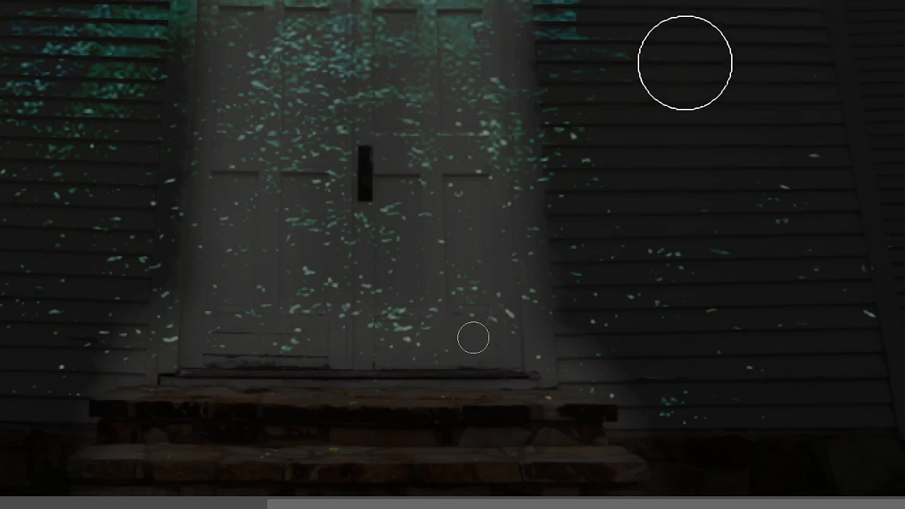
Step: Zoom the document out to 12.5% to view the whole composite, and return the Magnifier to 100%
key(ctrl+minus)
key(ctrl+minus)
key(ctrl+minus)
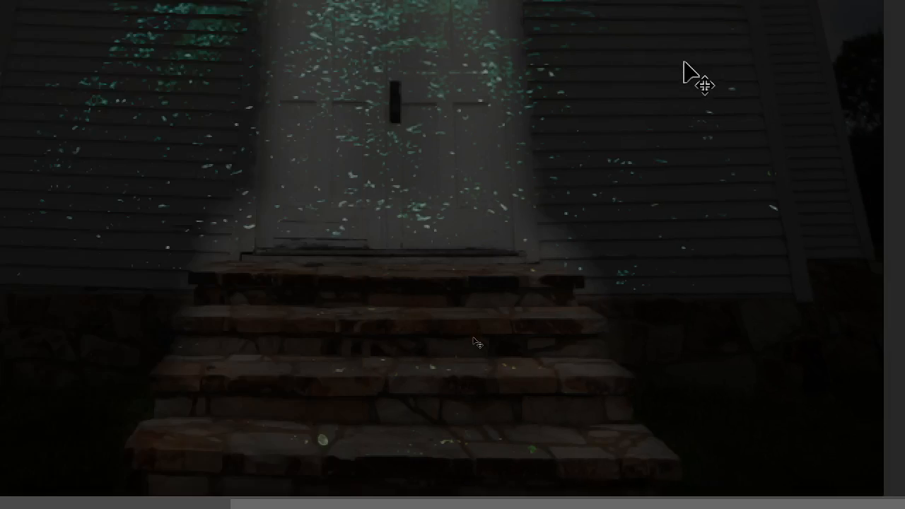
key(f)
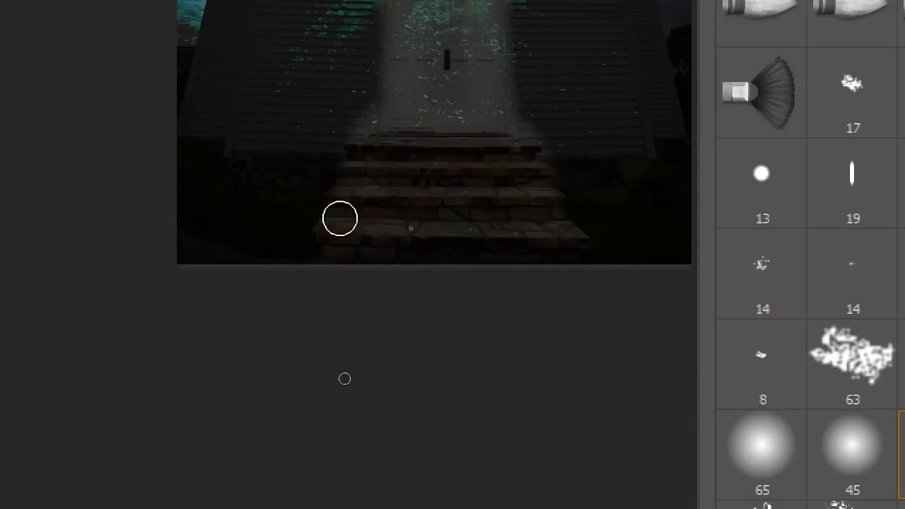
key(f)
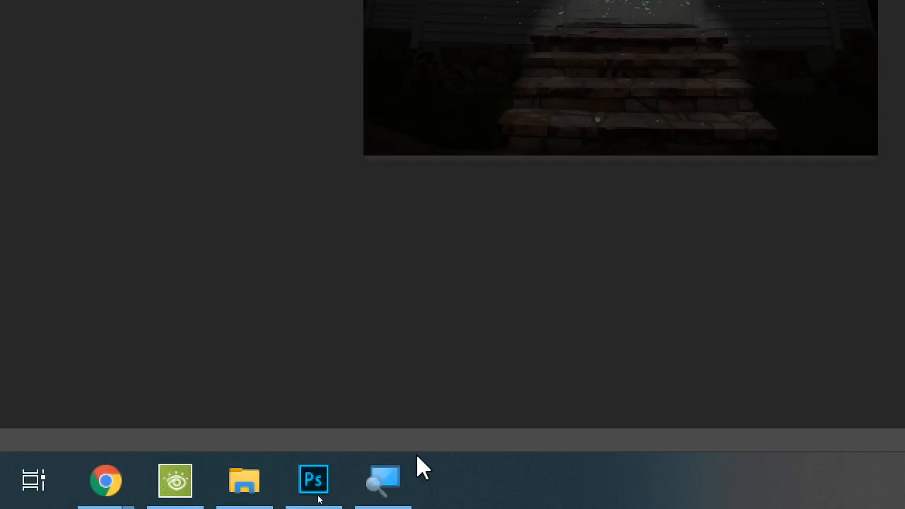
click(383, 481)
click(252, 416)
click(253, 448)
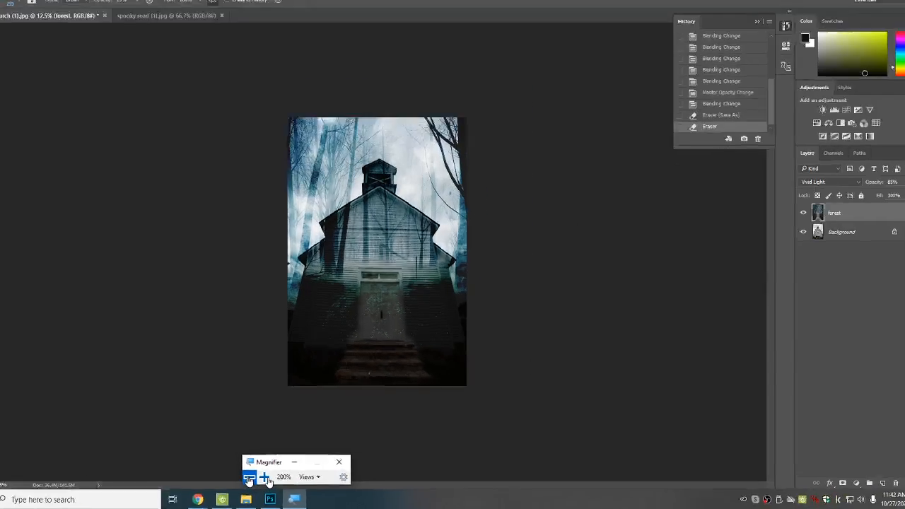
click(766, 500)
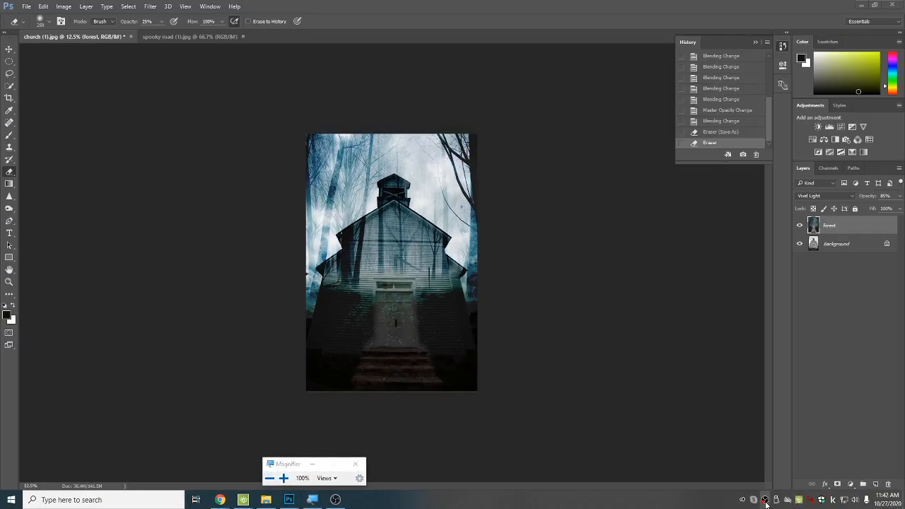